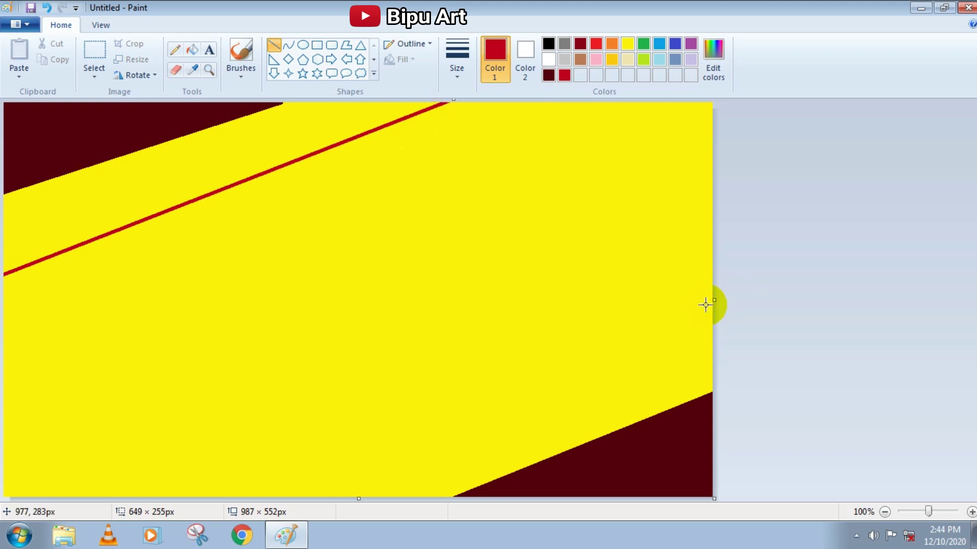
Step: Fill the two bands between the dark maroon corners and the red diagonal lines with red
click(192, 50)
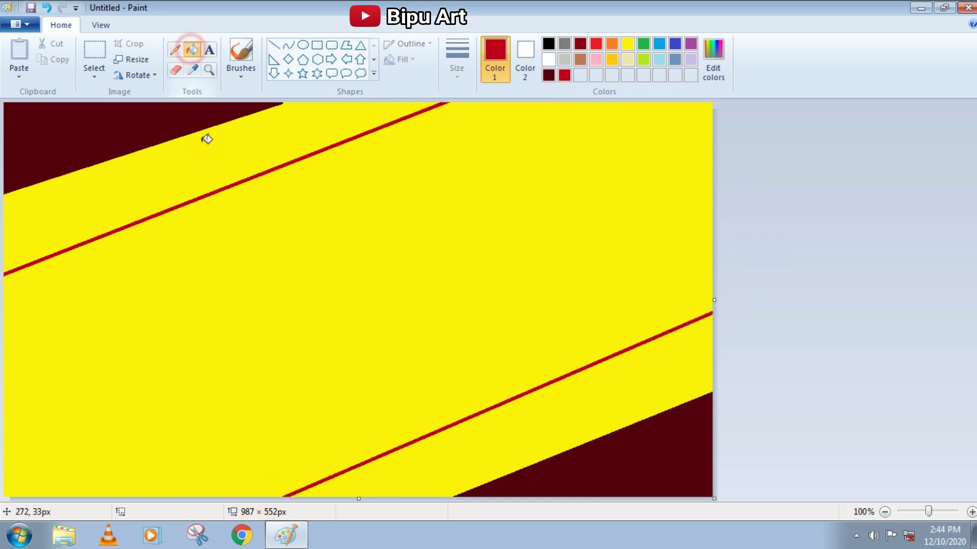
click(202, 138)
click(560, 412)
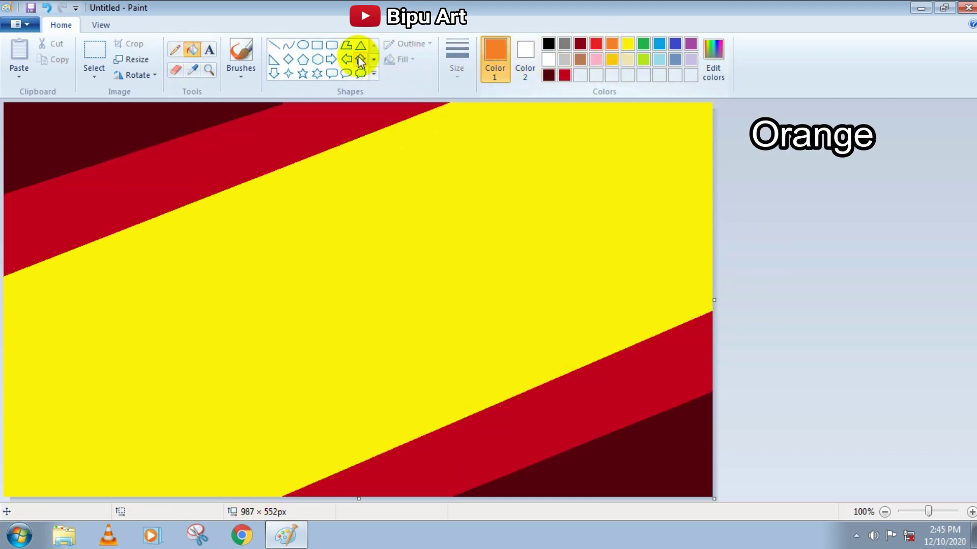
Step: Draw two orange diagonal lines across the yellow area, one beside each red band and roughly parallel to it
click(274, 45)
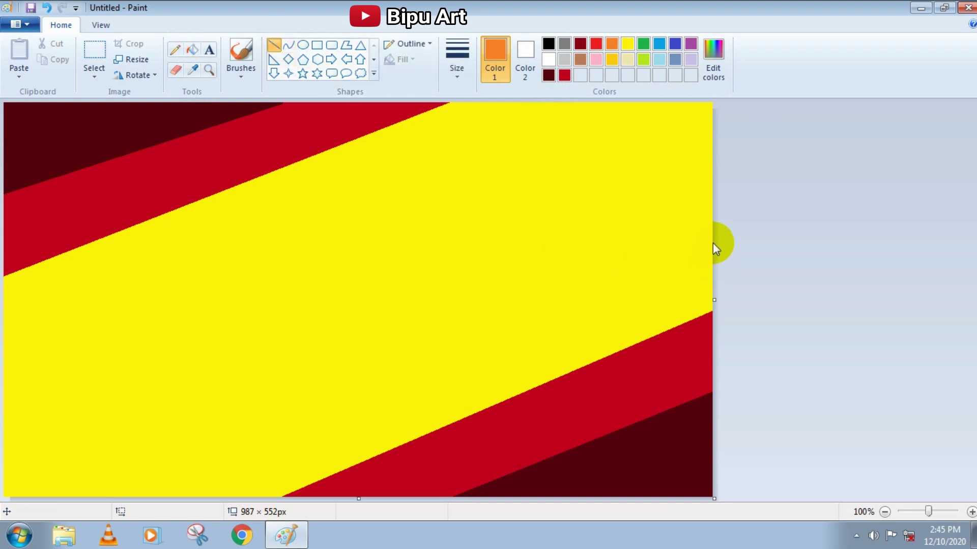
mouse_move(714, 250)
mouse_down()
mouse_move(211, 484)
mouse_move(113, 506)
mouse_up()
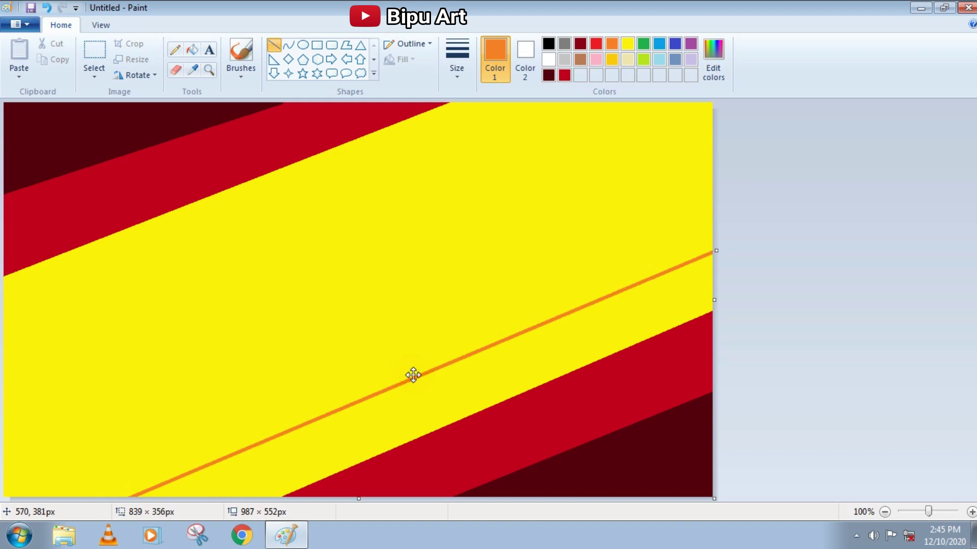
click(503, 104)
mouse_move(503, 105)
mouse_down()
mouse_move(6, 306)
mouse_move(609, 105)
mouse_up()
drag(6, 306, 2, 360)
drag(609, 105, 615, 104)
drag(495, 156, 490, 149)
click(757, 191)
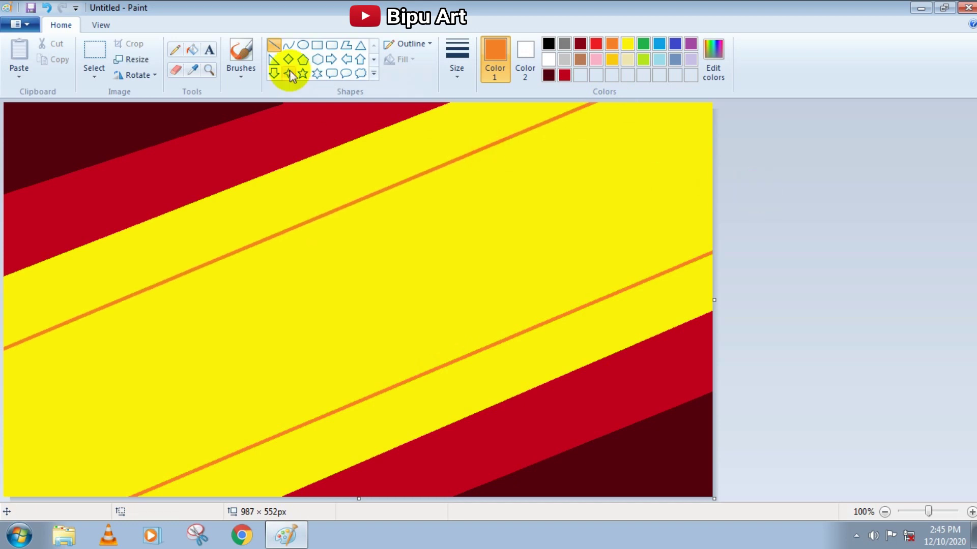
Step: Fill the yellow bands between the orange lines and the red bands with orange
click(193, 49)
click(305, 194)
click(442, 383)
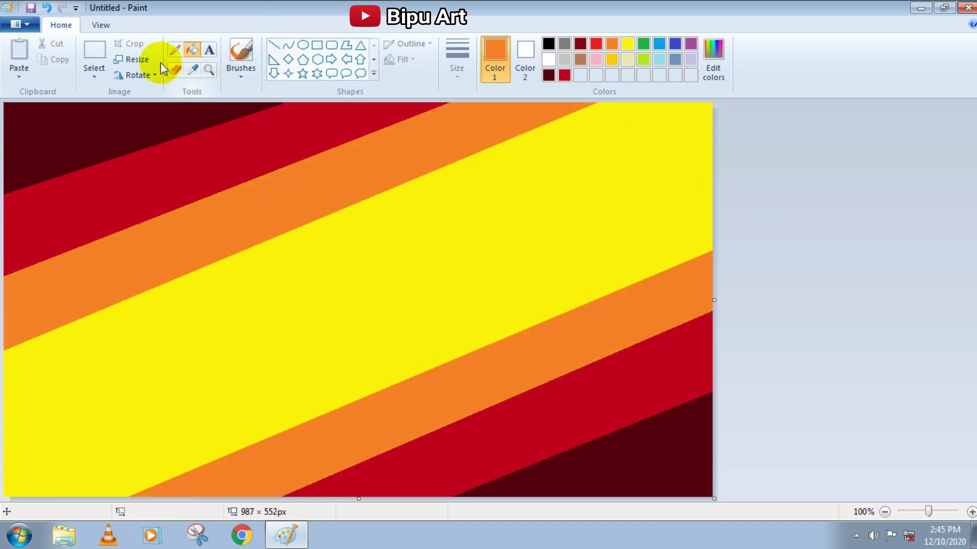
Step: Resize the image to 1 pixel horizontally, without maintaining the aspect ratio
click(140, 60)
click(157, 133)
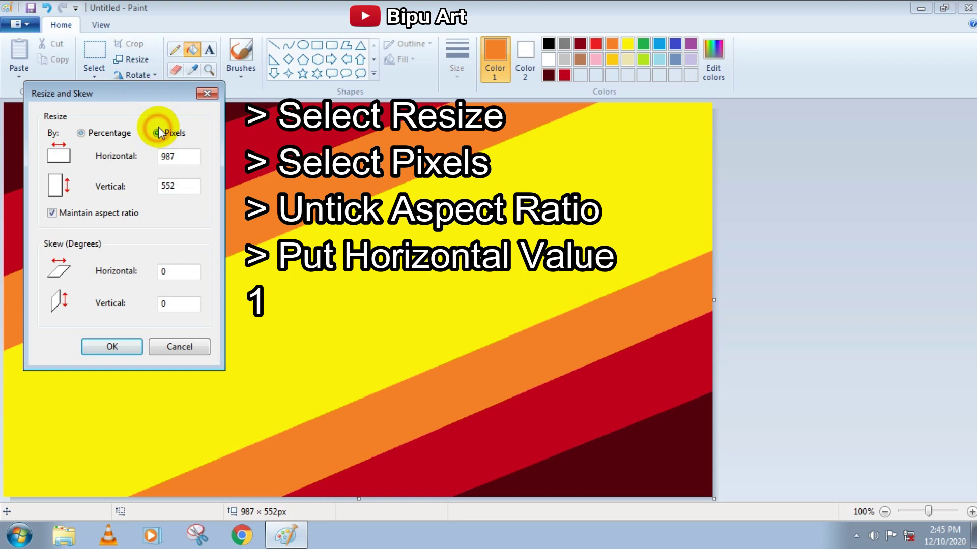
click(52, 213)
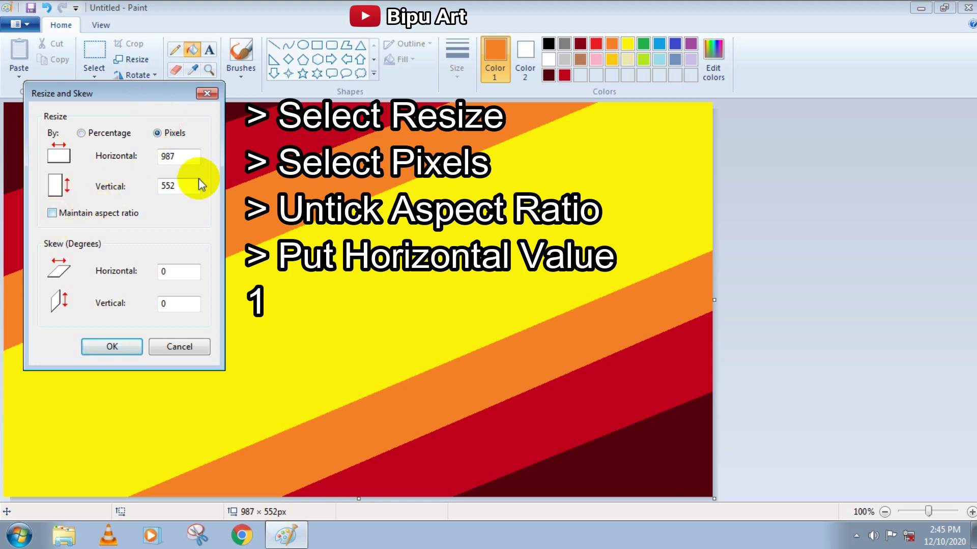
double_click(188, 155)
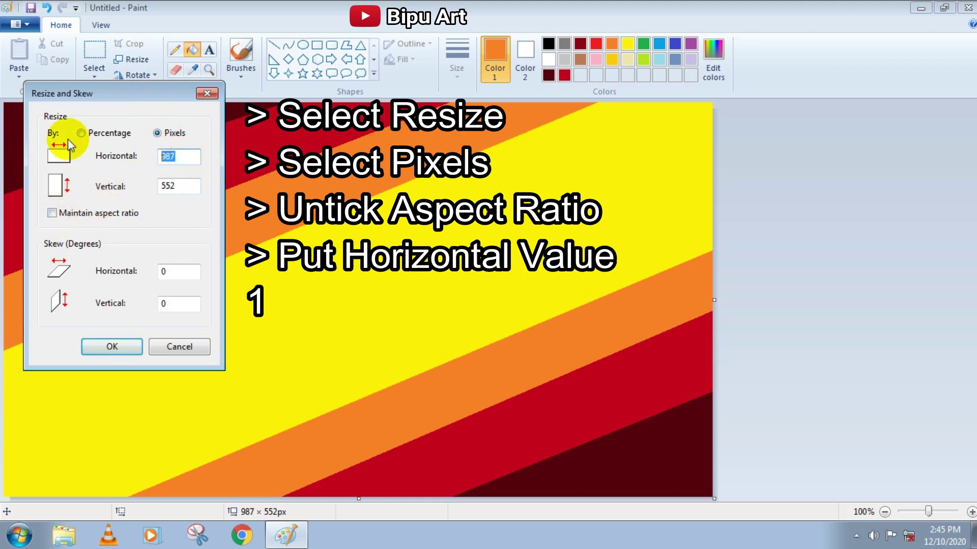
text(1)
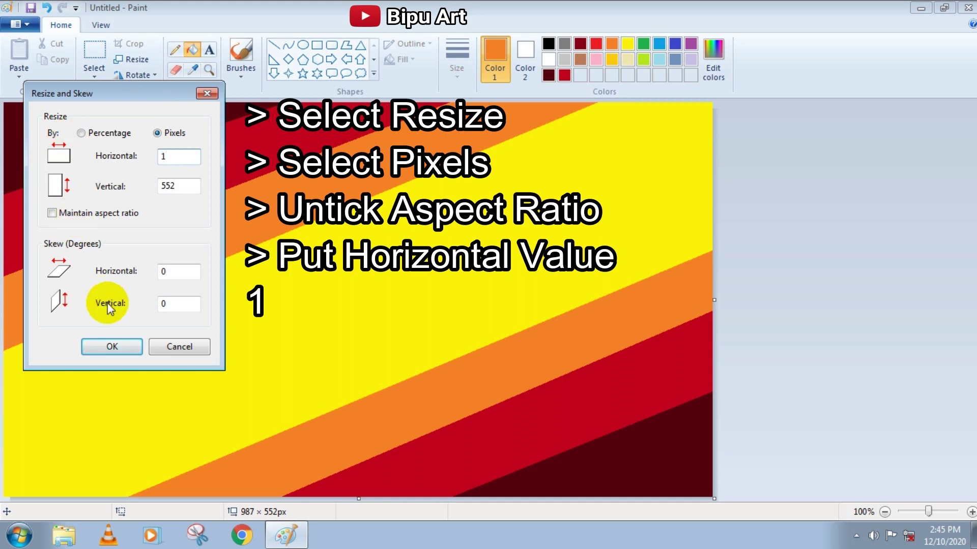
click(108, 348)
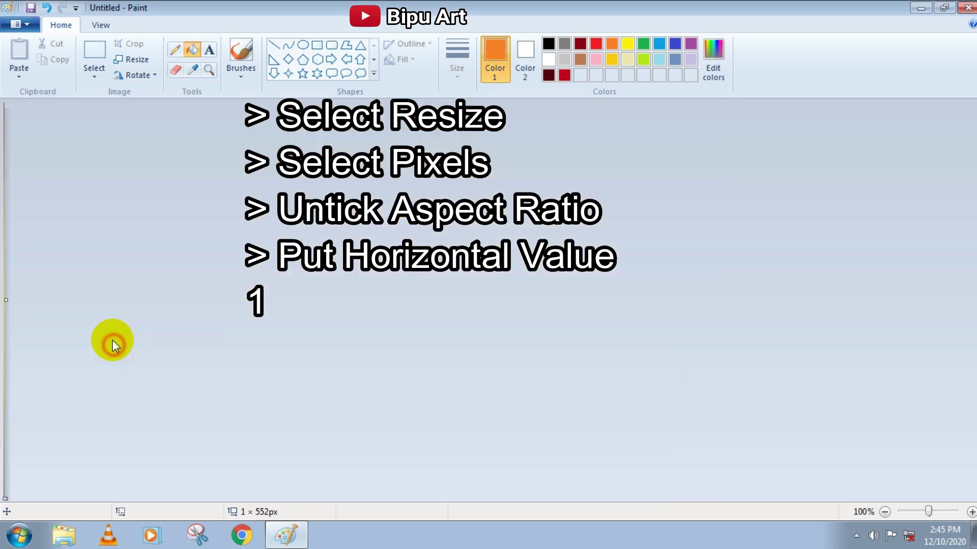
Step: Stretch the image back to a horizontal size of 987 pixels, without maintaining the aspect ratio
click(131, 59)
click(156, 133)
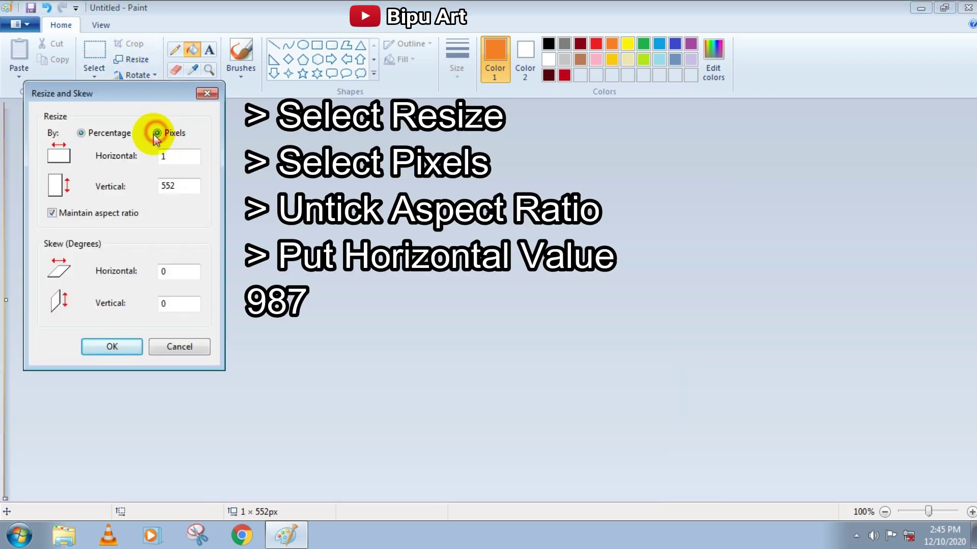
click(51, 213)
double_click(178, 156)
text(987)
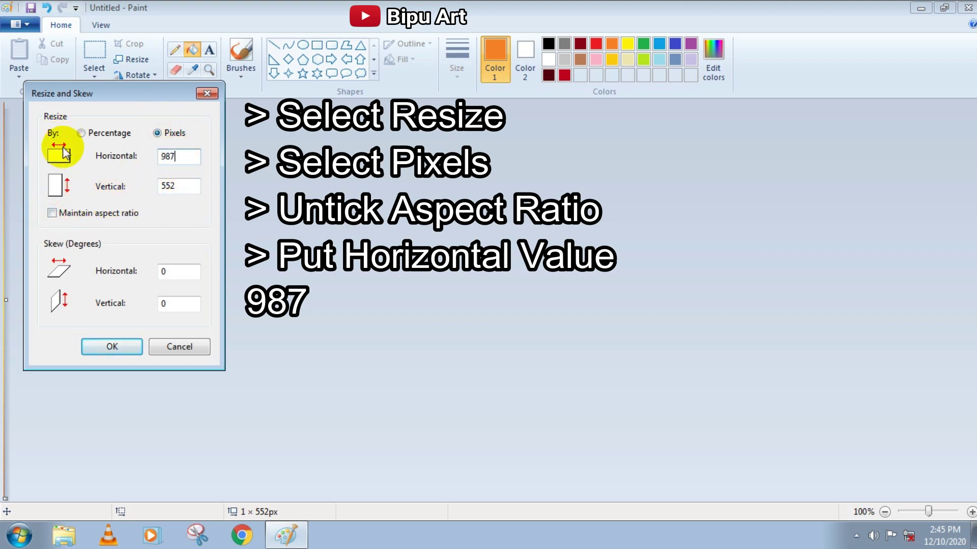
click(118, 342)
Step: Set Color 1 to the bright green basic color (Red 0, Green 255, Blue 0)
click(644, 59)
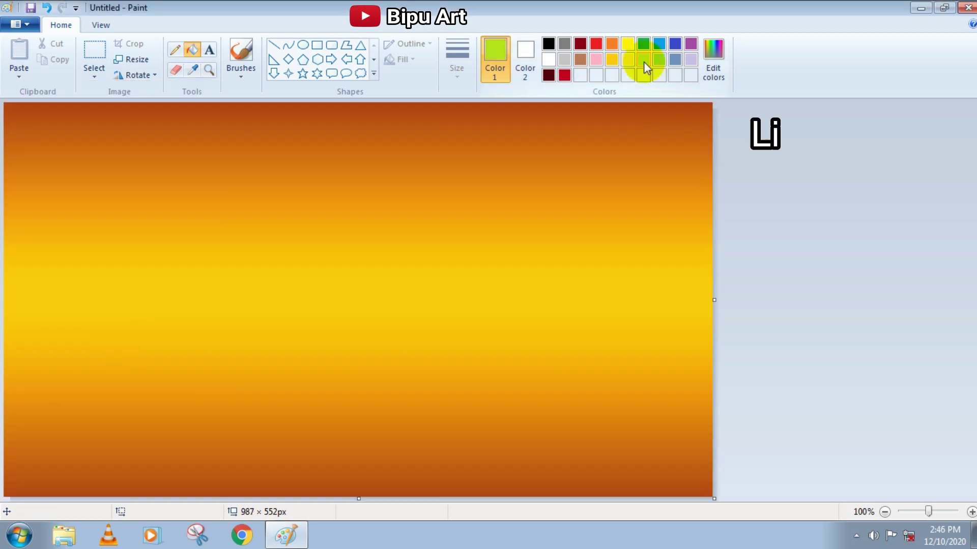
click(713, 60)
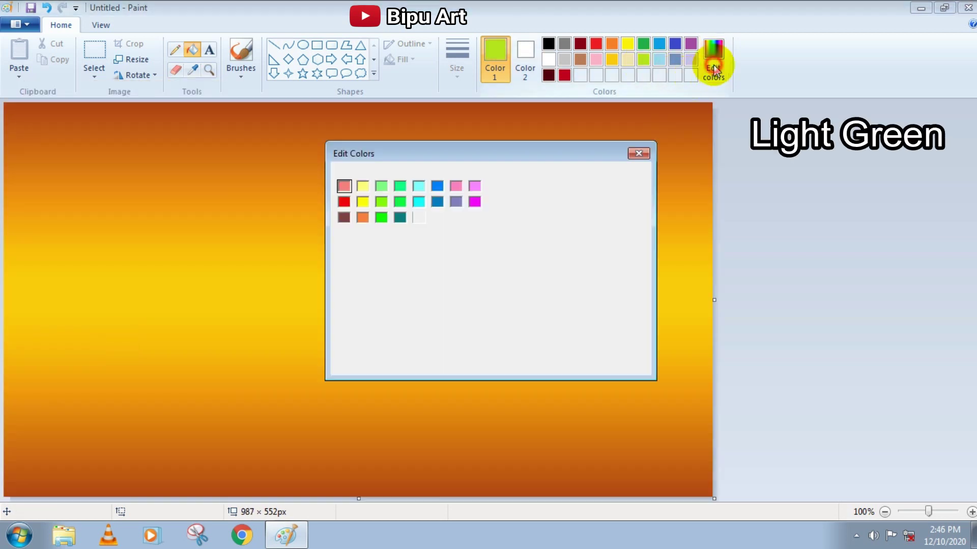
click(383, 218)
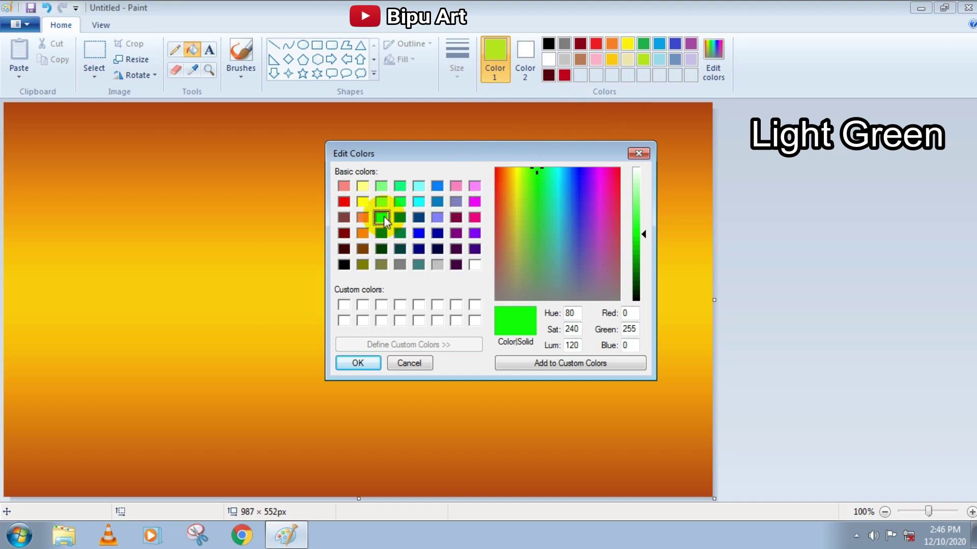
click(358, 363)
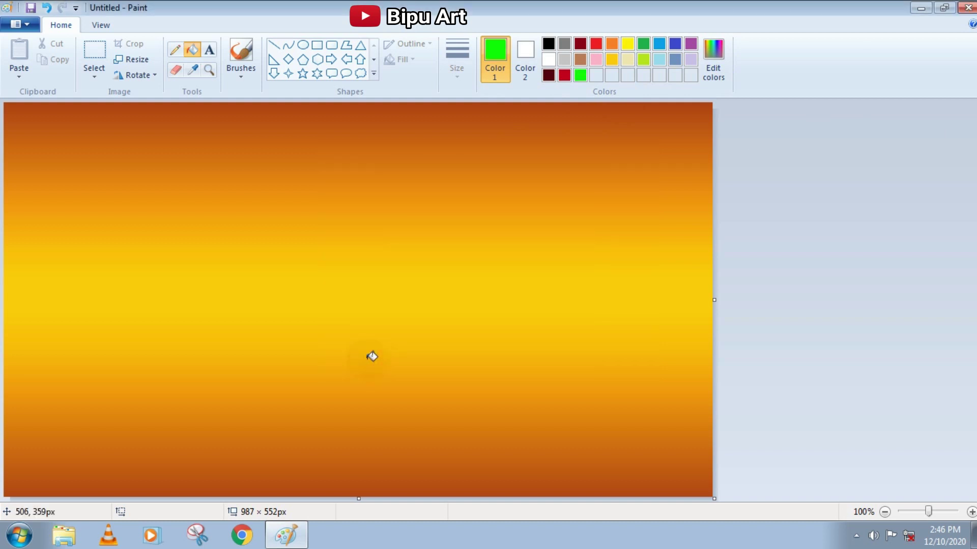
Step: Outline the hill's ridge with the regular brush at its thickest preset, sloping down from the canvas's left edge with two side branches
click(243, 76)
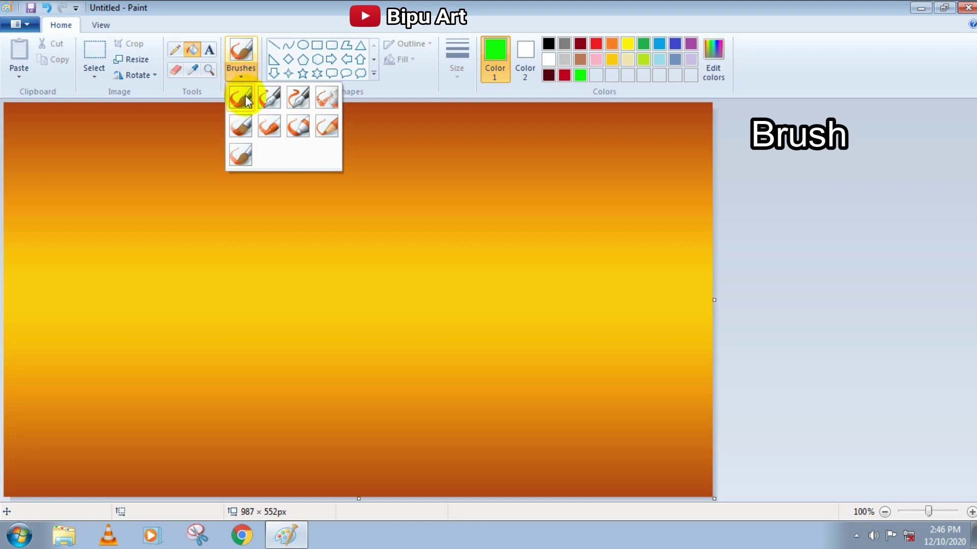
click(246, 96)
click(458, 61)
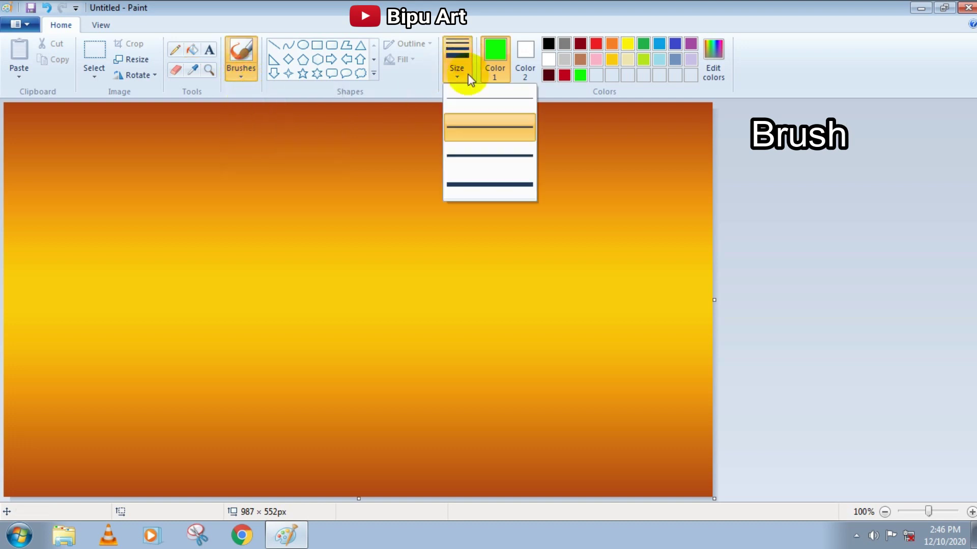
click(487, 187)
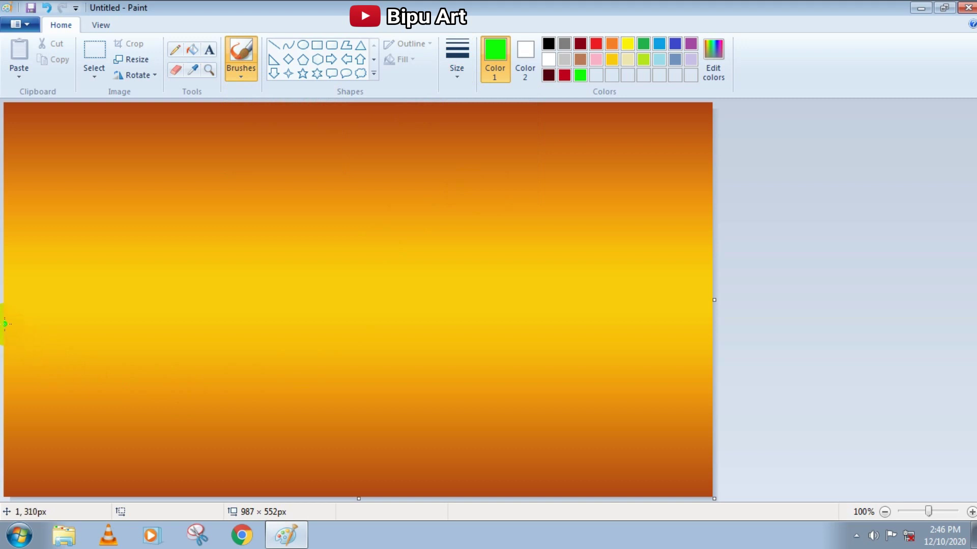
drag(224, 365, 470, 401)
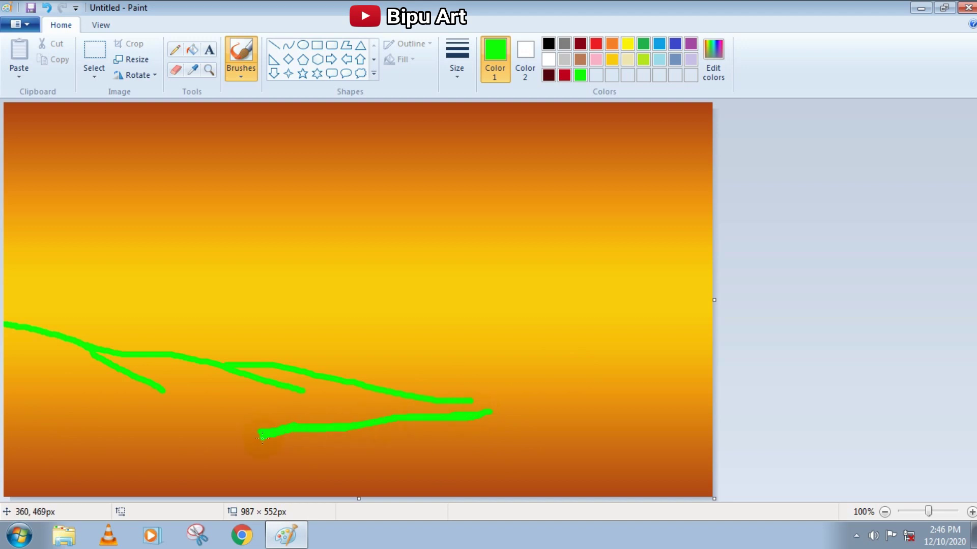
Step: Undo the lower hill stroke and outline the winding path's two green edges from the horizon to the foreground
key(ctrl+z)
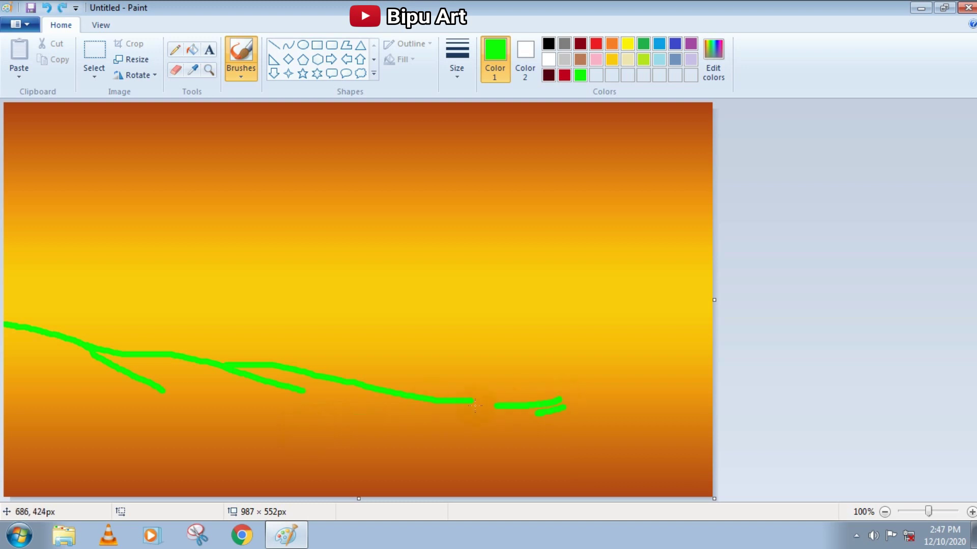
drag(303, 438, 5, 484)
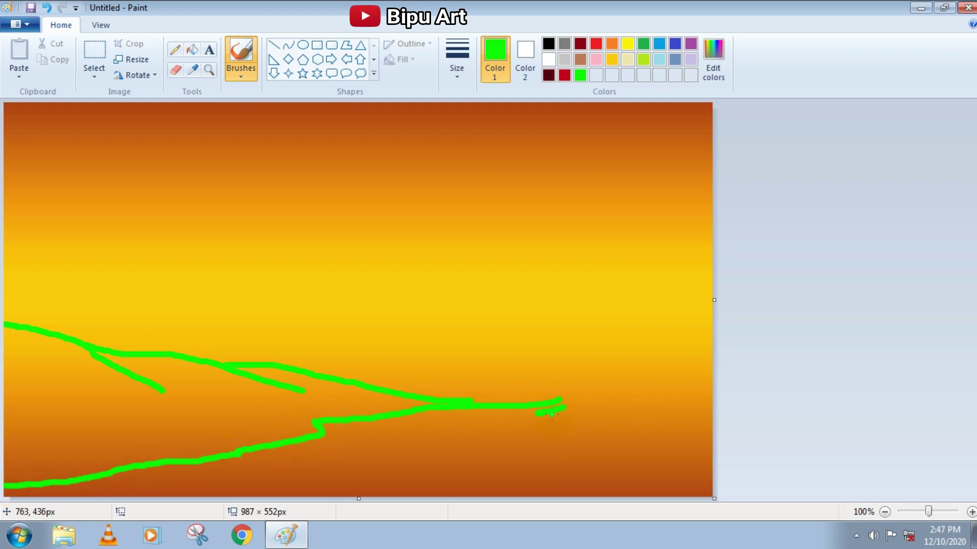
drag(442, 439, 305, 494)
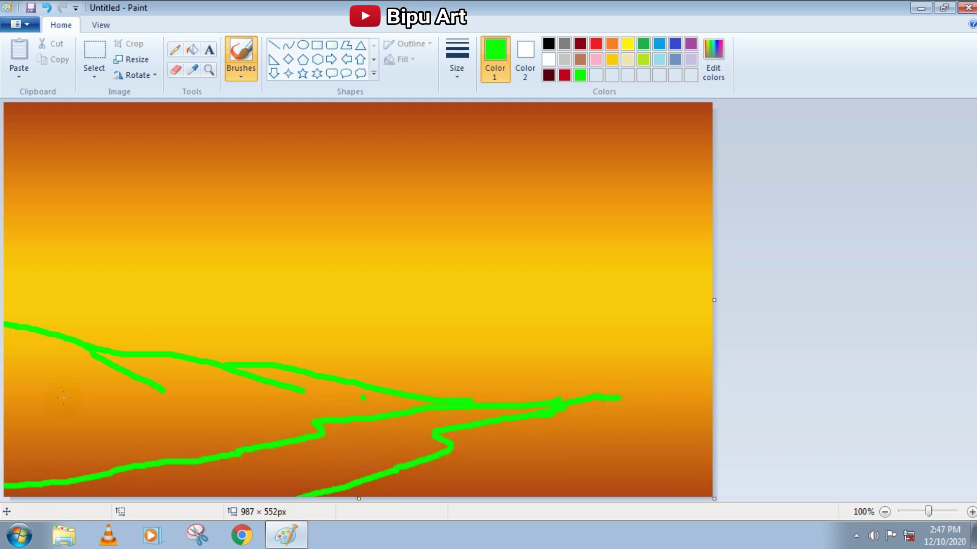
Step: Enlarge the brush and paint the large hillside solid bright green down to the path's upper edge
click(498, 141)
key(ctrl+KP_Add)
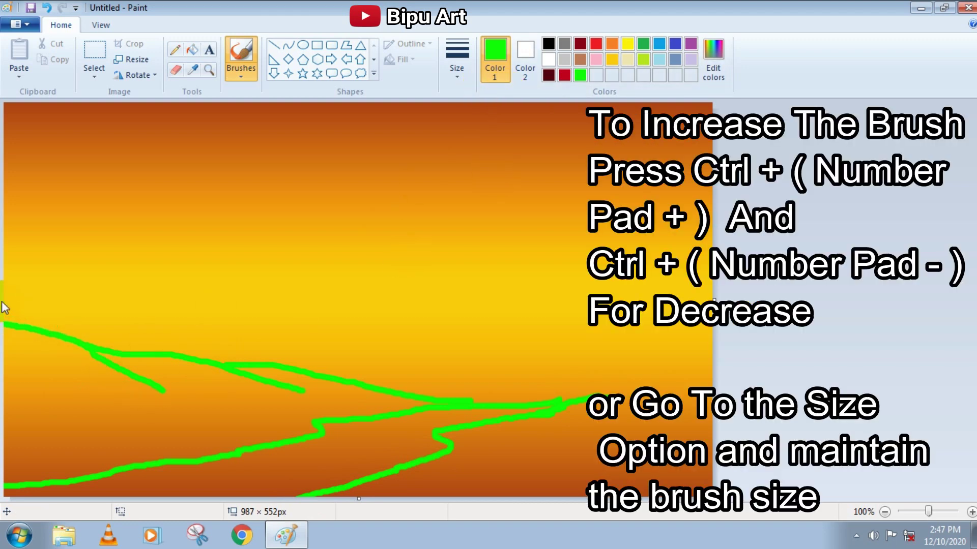
mouse_move(7, 297)
mouse_down()
mouse_move(139, 314)
mouse_move(206, 347)
mouse_move(32, 306)
mouse_move(28, 326)
mouse_move(259, 367)
mouse_move(281, 341)
mouse_move(287, 358)
mouse_move(20, 283)
mouse_up()
mouse_move(15, 364)
mouse_down()
mouse_move(17, 477)
mouse_move(30, 429)
mouse_move(330, 369)
mouse_move(206, 378)
mouse_move(146, 421)
mouse_move(404, 394)
mouse_move(206, 404)
mouse_up()
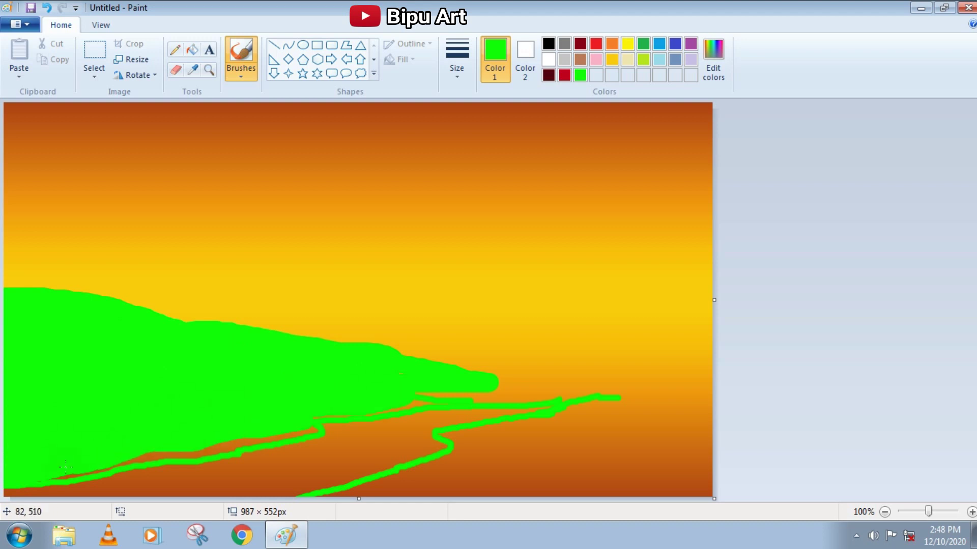
Step: Paint the bank below the path green, close the gaps along the hill's lower edge, and extend the hill to the canvas's right edge
mouse_move(446, 401)
mouse_down()
mouse_move(475, 387)
mouse_move(562, 383)
mouse_move(504, 426)
mouse_move(456, 441)
mouse_move(432, 473)
mouse_move(389, 473)
mouse_move(466, 463)
mouse_move(418, 497)
mouse_up()
click(623, 420)
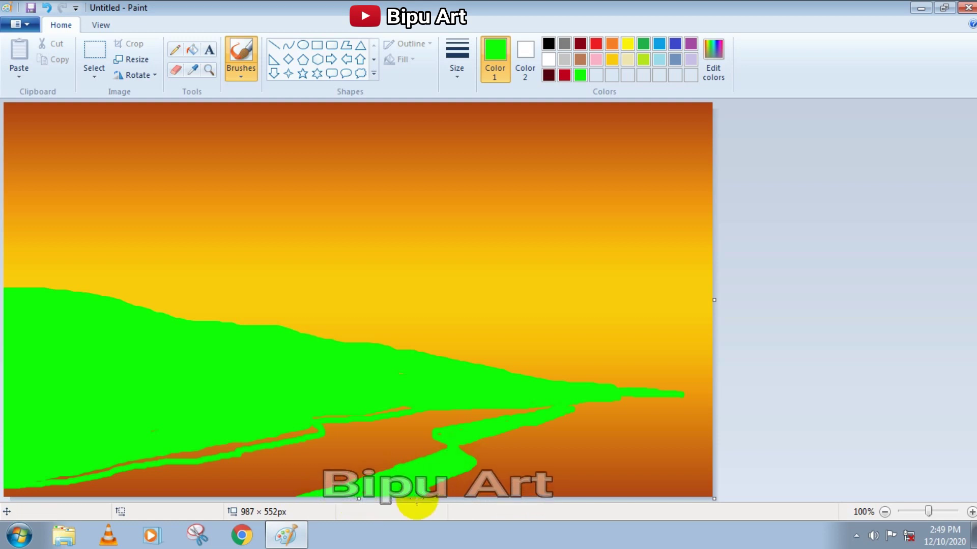
drag(461, 430, 437, 436)
mouse_move(318, 424)
mouse_down()
mouse_move(345, 416)
mouse_move(308, 431)
mouse_up()
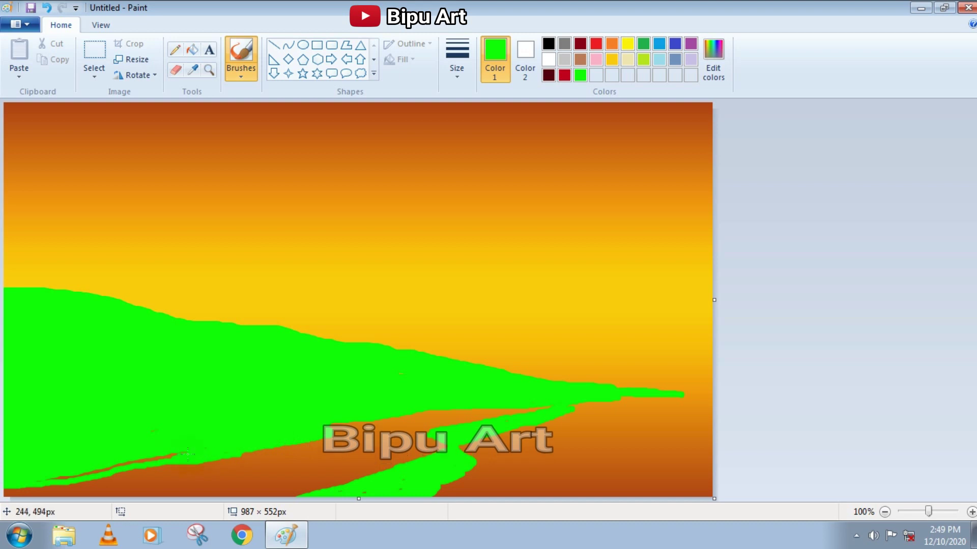
drag(682, 395, 711, 395)
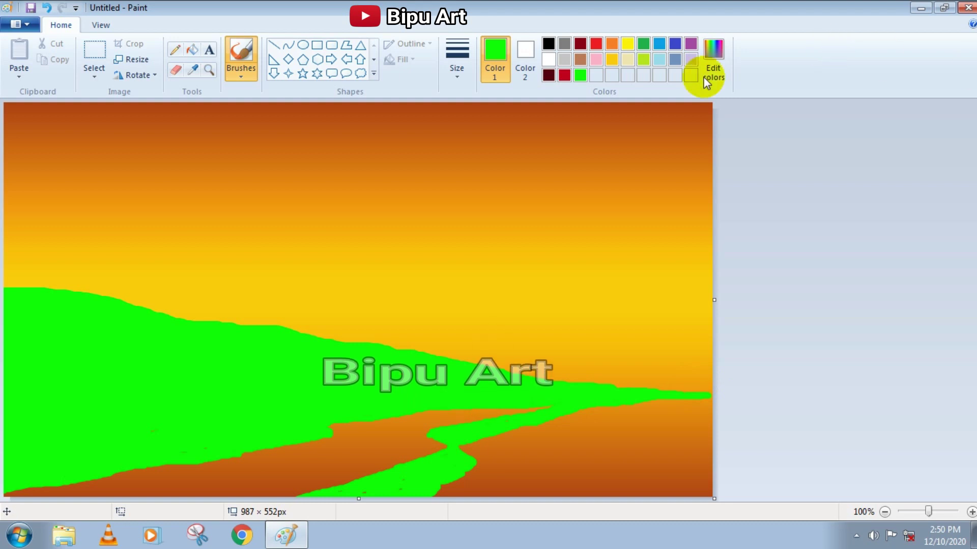
Step: Set Color 1 to a custom dark green by lowering the bright green's luminosity
click(714, 59)
drag(641, 249, 641, 265)
click(356, 364)
Step: Spray dark green shading along the hillside's lower left part with the airbrush at its largest size
click(457, 59)
click(241, 59)
click(295, 125)
click(457, 58)
click(470, 187)
mouse_move(76, 458)
mouse_down()
mouse_move(48, 473)
mouse_move(316, 427)
mouse_move(47, 434)
mouse_move(14, 444)
mouse_move(118, 448)
mouse_move(181, 423)
mouse_move(195, 441)
mouse_up()
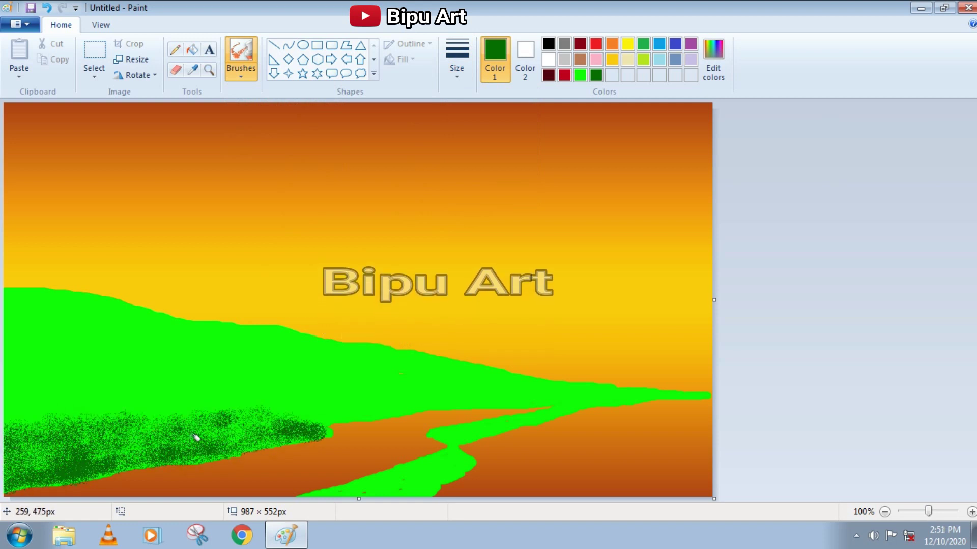
Step: Spray dark green texture over the rest of the hillside and the bank below the path, keeping the ridge bright green
mouse_move(356, 411)
mouse_down()
mouse_move(326, 418)
mouse_move(453, 397)
mouse_move(570, 396)
mouse_move(467, 396)
mouse_move(494, 395)
mouse_move(332, 421)
mouse_move(84, 482)
mouse_move(17, 474)
mouse_move(11, 404)
mouse_move(320, 411)
mouse_move(470, 382)
mouse_move(618, 393)
mouse_up()
mouse_move(448, 457)
mouse_down()
mouse_move(430, 468)
mouse_move(477, 461)
mouse_move(425, 490)
mouse_move(364, 489)
mouse_move(485, 432)
mouse_move(604, 396)
mouse_move(469, 424)
mouse_move(261, 373)
mouse_move(320, 393)
mouse_move(261, 377)
mouse_move(410, 376)
mouse_move(357, 347)
mouse_move(530, 388)
mouse_up()
mouse_move(436, 395)
mouse_down()
mouse_move(449, 378)
mouse_move(209, 401)
mouse_move(251, 391)
mouse_move(53, 394)
mouse_move(108, 363)
mouse_move(219, 387)
mouse_move(182, 381)
mouse_move(229, 418)
mouse_move(128, 399)
mouse_move(108, 445)
mouse_move(240, 415)
mouse_move(276, 423)
mouse_move(310, 383)
mouse_move(298, 343)
mouse_move(491, 376)
mouse_up()
mouse_move(96, 364)
mouse_down()
mouse_move(117, 328)
mouse_move(93, 423)
mouse_move(14, 475)
mouse_move(49, 417)
mouse_move(154, 437)
mouse_move(185, 413)
mouse_up()
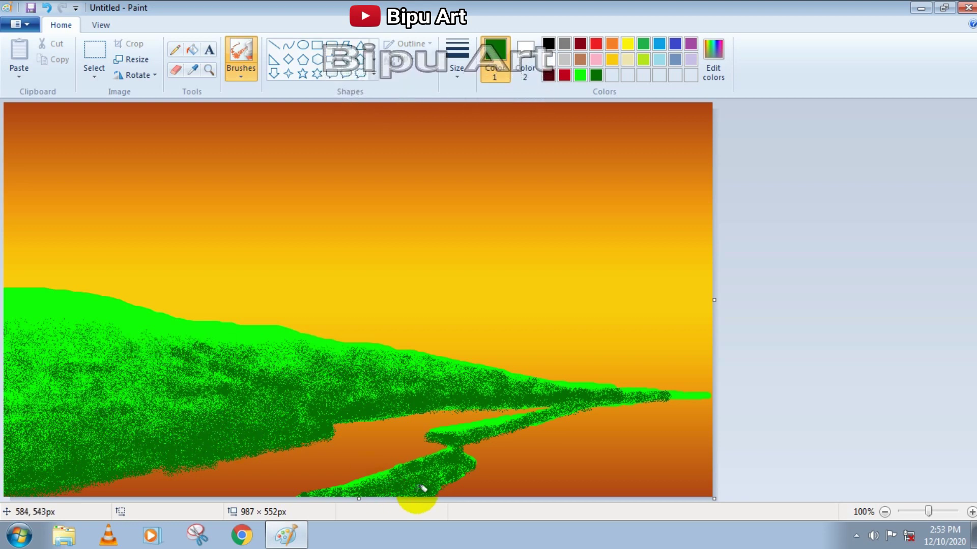
drag(377, 472, 358, 482)
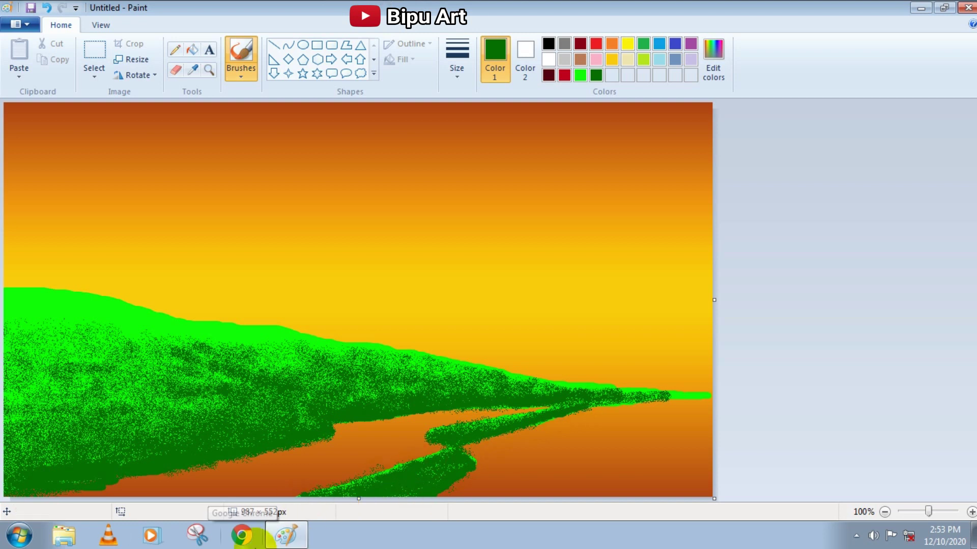
Step: Set Color 1 to a custom dark brown by lowering the luminosity of the palette's brown
click(581, 59)
click(714, 49)
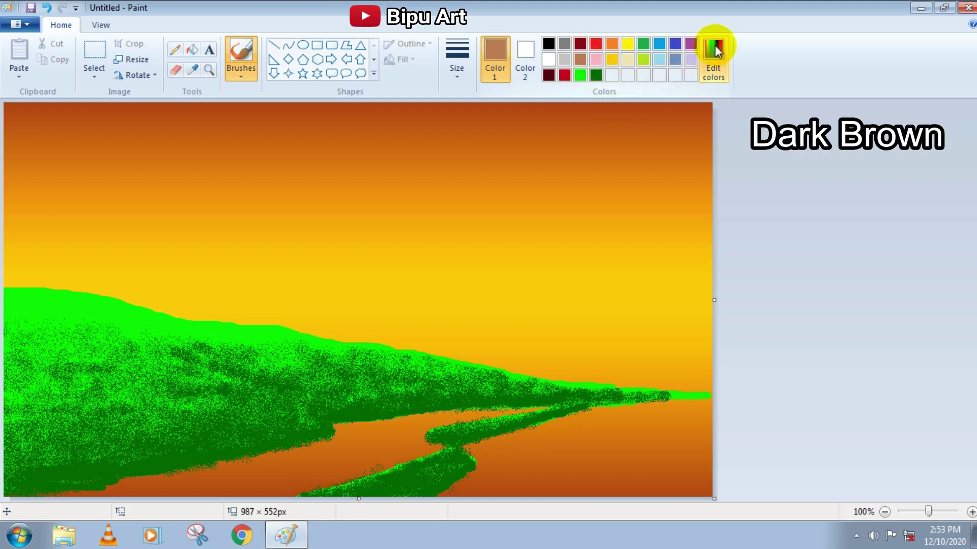
drag(636, 234, 640, 269)
click(371, 366)
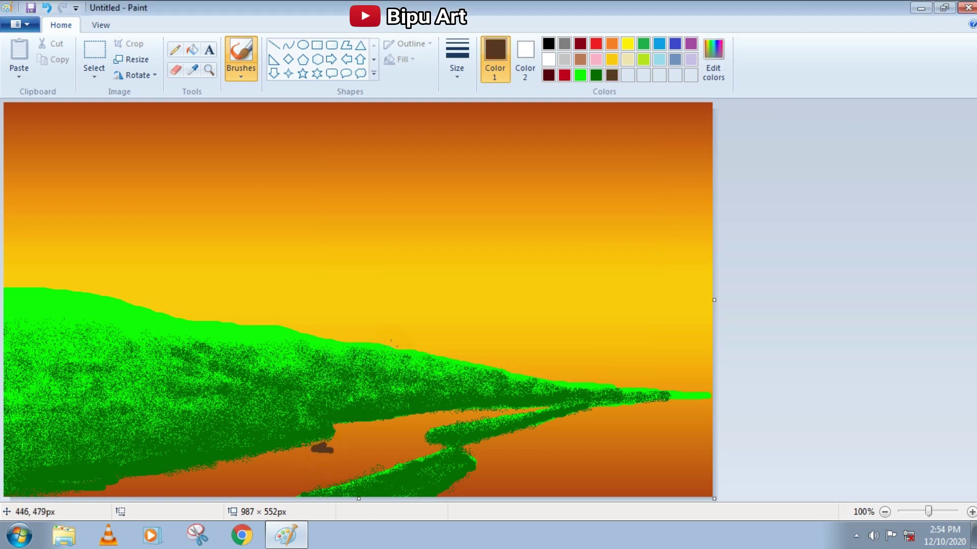
Step: Paint the winding path between the green banks dark brown with the brush at its thickest preset
click(464, 71)
click(476, 186)
mouse_move(337, 450)
mouse_down()
mouse_move(108, 491)
mouse_move(341, 456)
mouse_move(275, 494)
mouse_move(362, 470)
mouse_move(358, 459)
mouse_move(1, 500)
mouse_move(344, 455)
mouse_move(333, 448)
mouse_move(351, 435)
mouse_move(394, 441)
mouse_move(420, 421)
mouse_up()
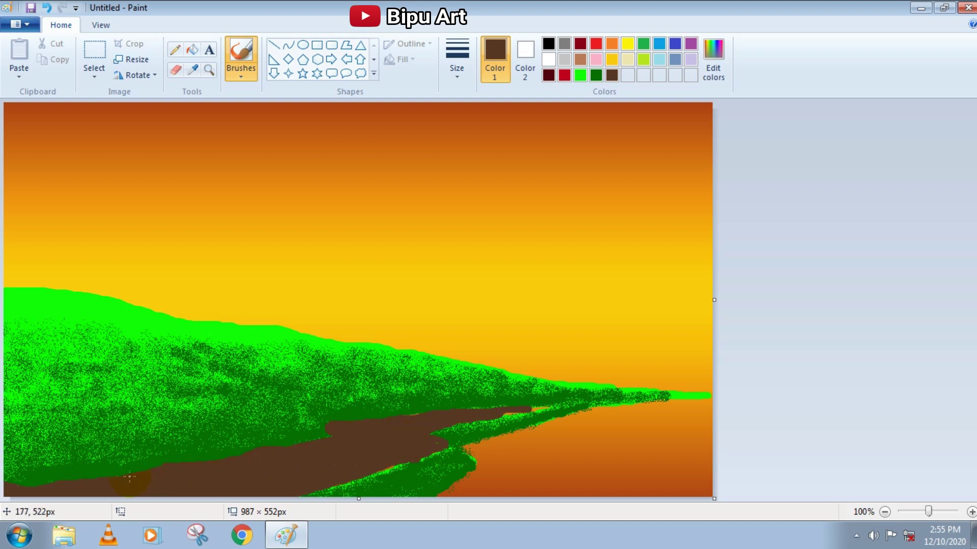
Step: Extend the dark brown path in a narrowing strip toward the horizon using the second-thinnest brush size
click(713, 60)
click(637, 153)
click(457, 59)
click(472, 134)
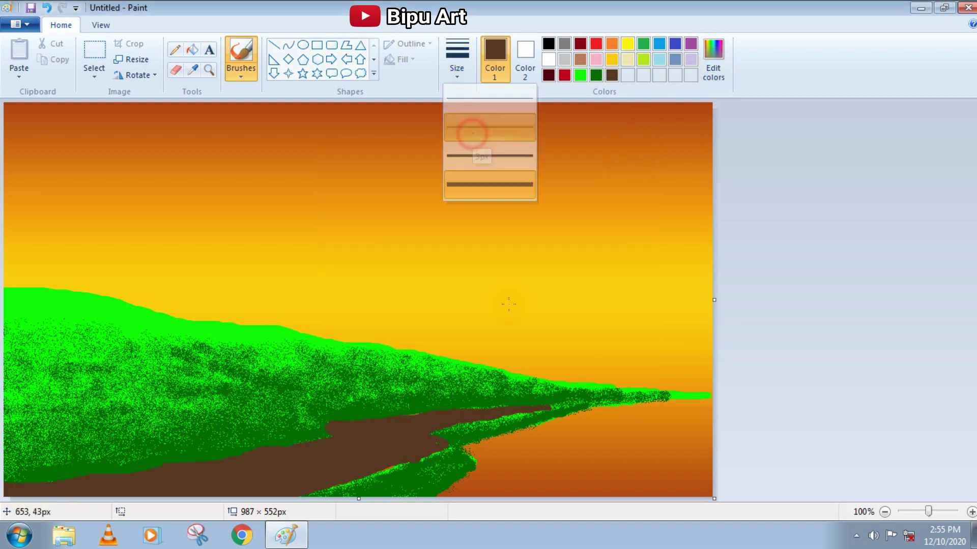
drag(550, 408, 601, 401)
Step: Paint the far shoreline out to the canvas edge in dark green and edge the near bank's upper rim with bright green
click(596, 76)
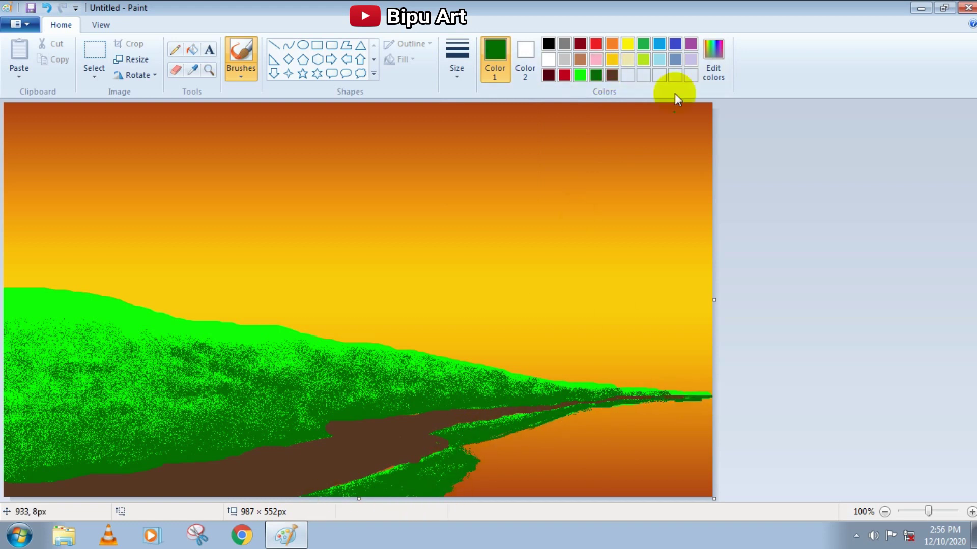
click(580, 76)
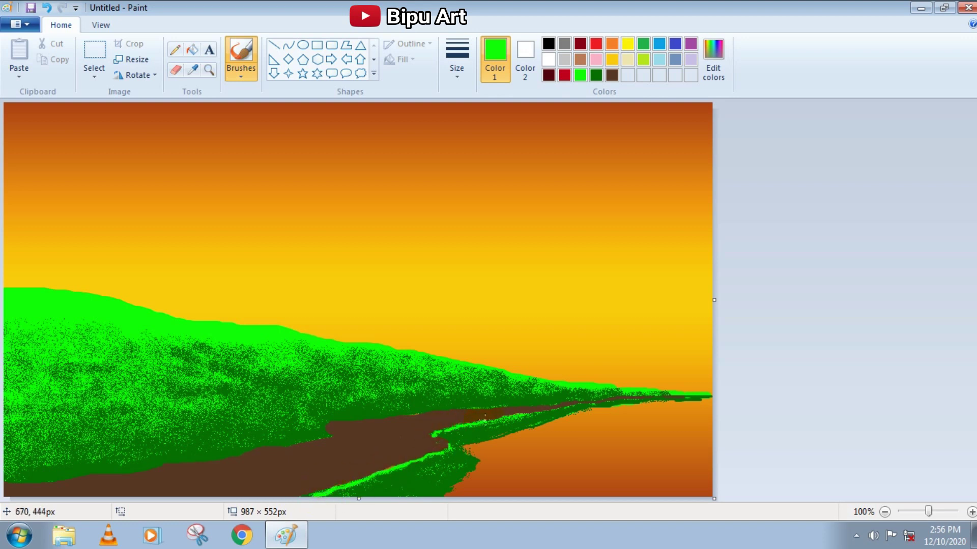
Step: Mix a custom darkest green and paint shadows along the near bank's water edge and the hillside's base
click(713, 59)
click(353, 364)
key(ctrl+z)
mouse_move(458, 471)
mouse_down()
mouse_move(425, 498)
mouse_move(469, 464)
mouse_move(454, 443)
mouse_move(491, 436)
mouse_up()
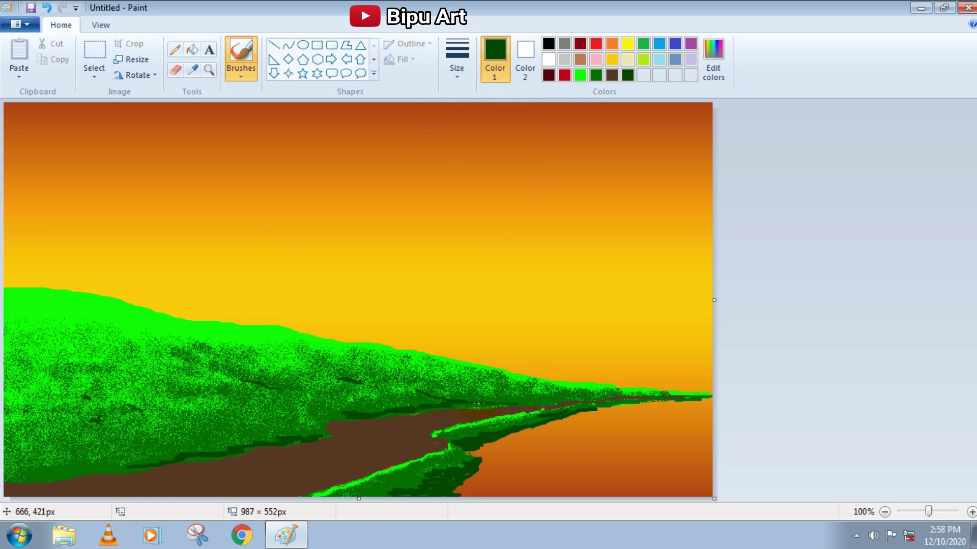
Step: Set Color 1 to a custom light brown by raising the luminosity in the color editor
click(612, 75)
click(713, 59)
drag(643, 268, 644, 231)
click(358, 363)
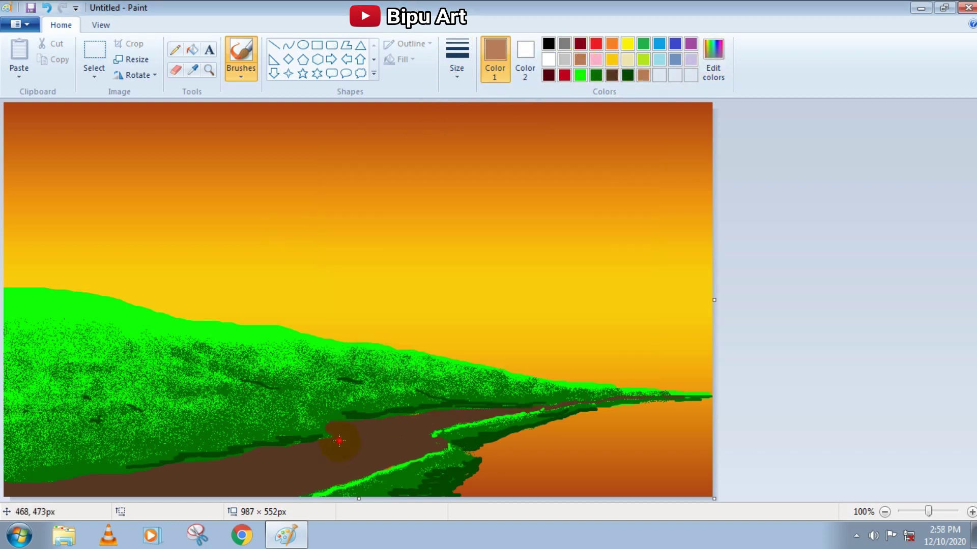
Step: Lighten the lower side of the path with light brown, using the airbrush instead of solid brush strokes
drag(339, 442, 323, 444)
key(ctrl+z)
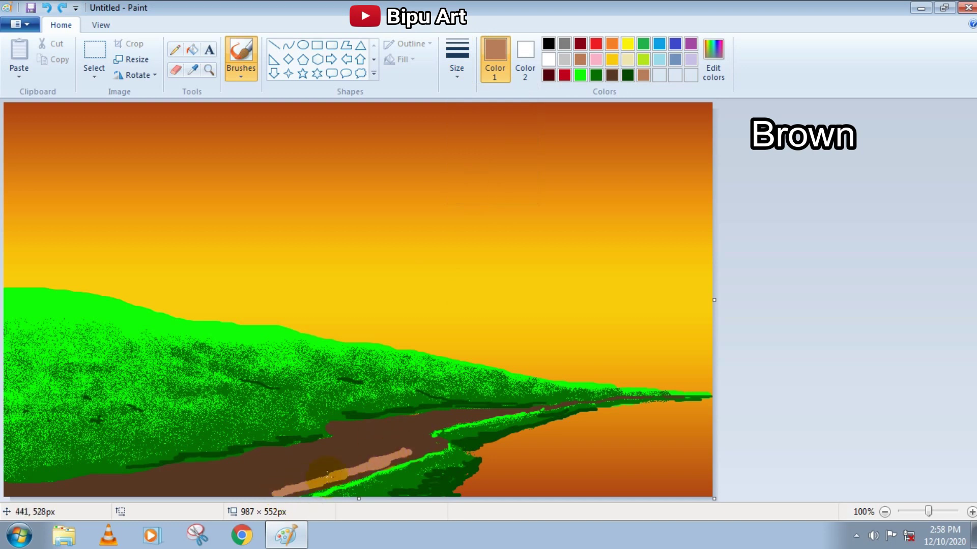
mouse_move(395, 440)
mouse_down()
mouse_move(240, 484)
mouse_move(392, 448)
mouse_move(346, 464)
mouse_move(294, 480)
mouse_move(449, 412)
mouse_move(261, 484)
mouse_move(325, 467)
mouse_up()
click(241, 71)
click(312, 99)
Step: Mix a custom paler brown by raising the luminosity further for the path's highlights
click(713, 59)
drag(647, 207, 647, 191)
click(355, 362)
Step: Spray orange highlights along the path's lower edge and a touch of light turquoise near the canvas bottom
click(618, 40)
mouse_move(377, 458)
mouse_down()
mouse_move(250, 491)
mouse_move(426, 437)
mouse_move(344, 453)
mouse_move(400, 439)
mouse_up()
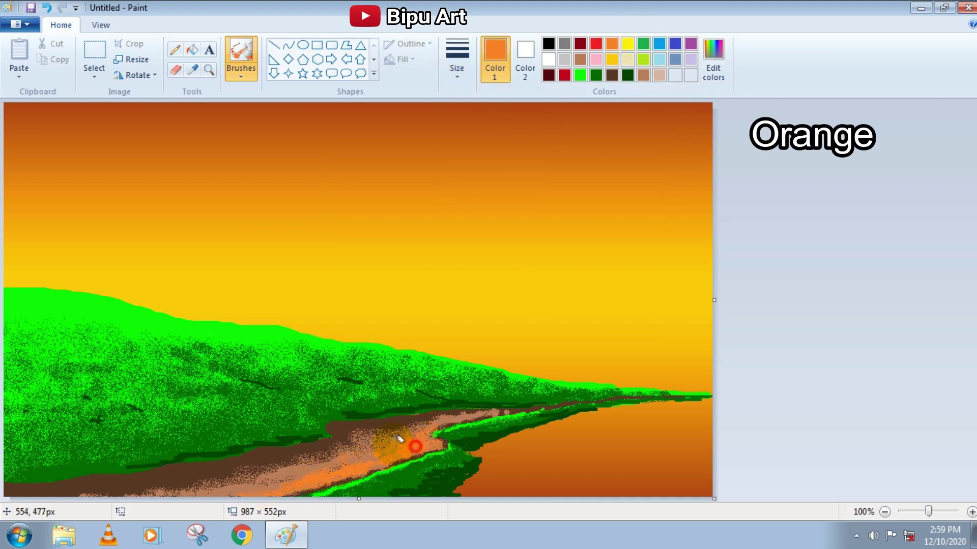
click(660, 59)
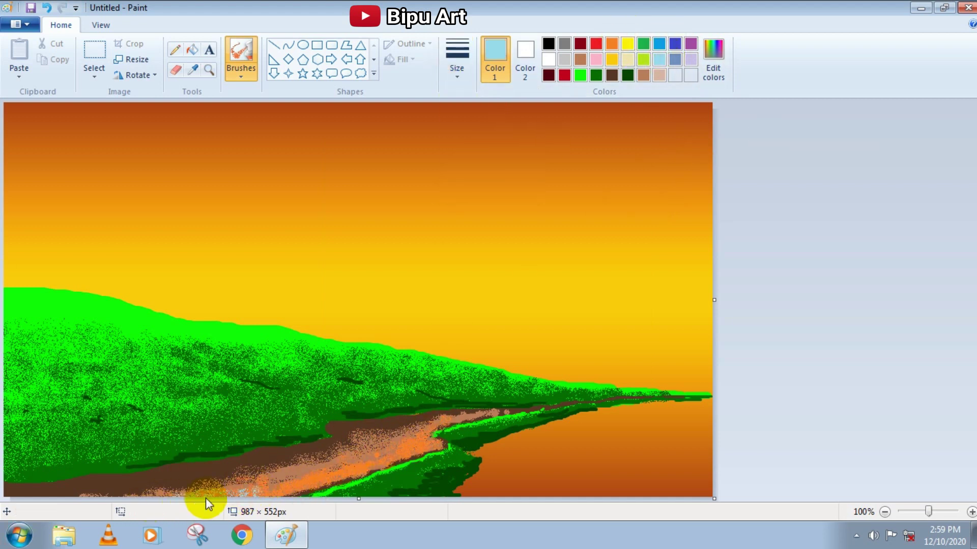
Step: Shade the water along the bank and far shoreline with darkest green, using the natural pencil brush at its thinnest size
click(626, 75)
click(457, 57)
click(240, 68)
click(456, 56)
click(467, 99)
drag(590, 412, 570, 416)
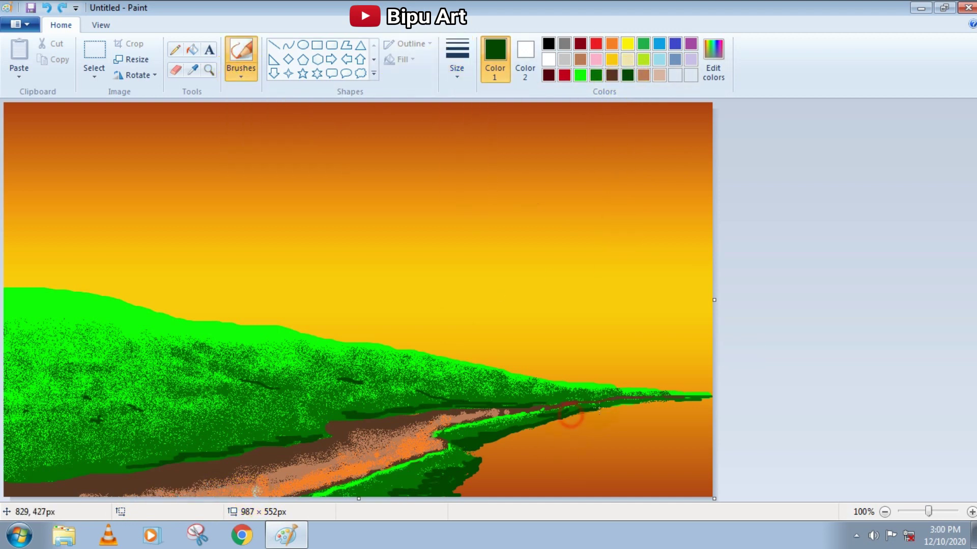
key(ctrl+z)
drag(702, 403, 662, 407)
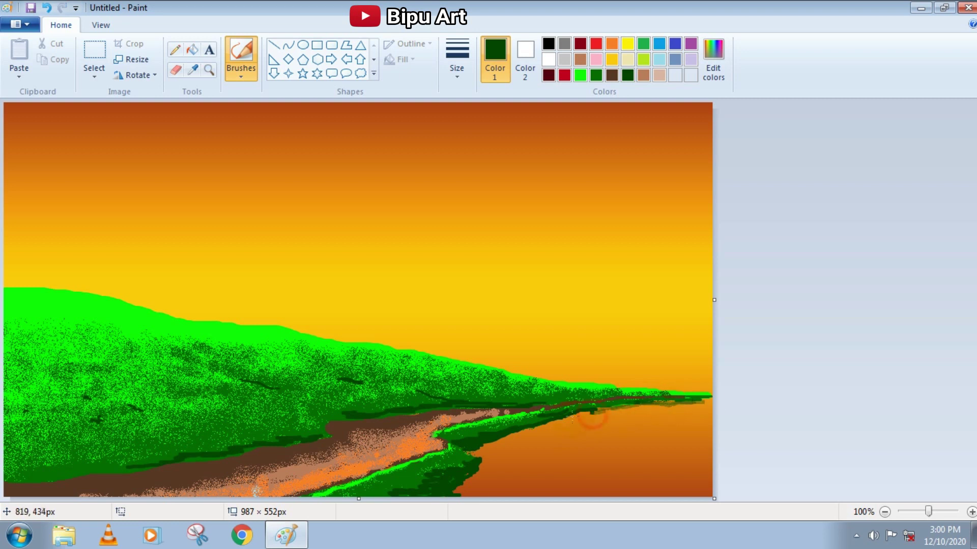
drag(477, 472, 475, 493)
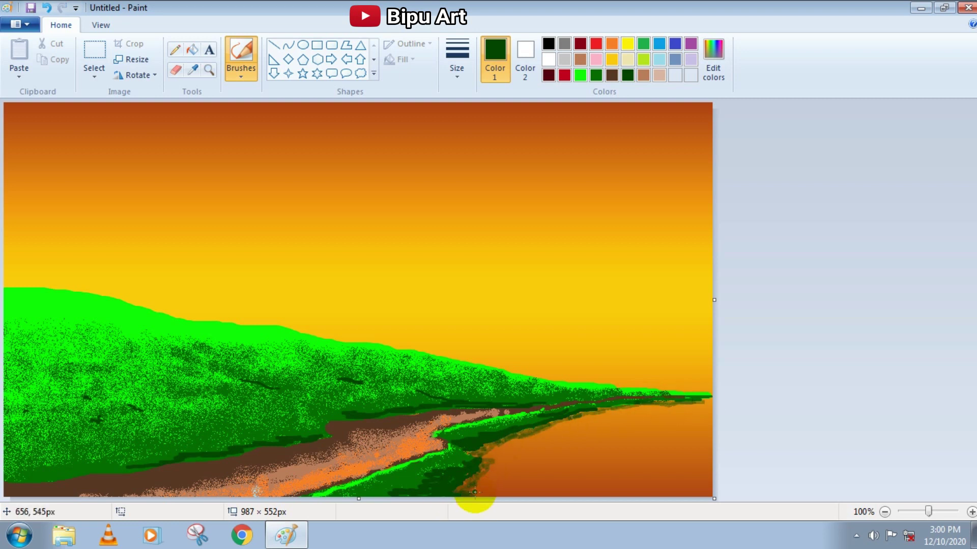
Step: Draw five tall tree trunks along the hillside ridge in dark brown with the standard brush
click(612, 75)
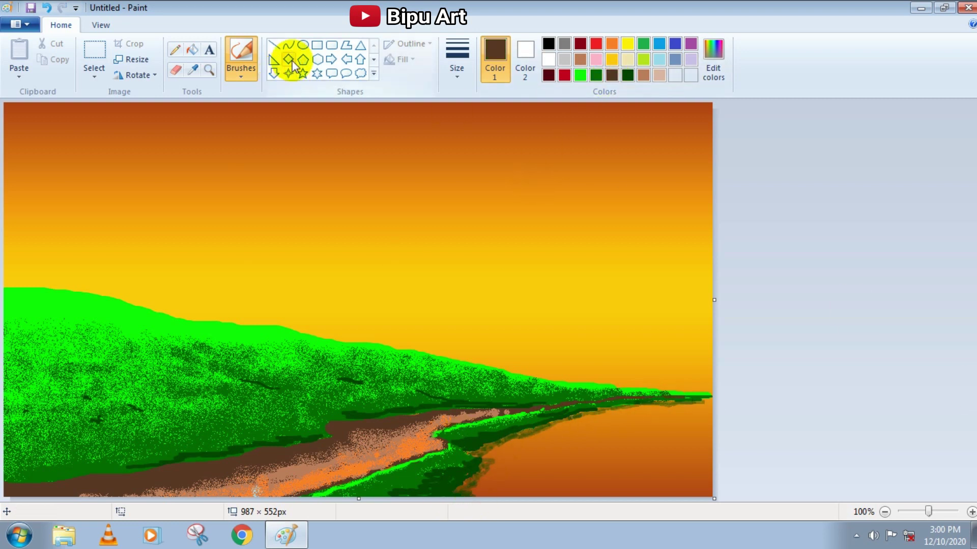
click(240, 74)
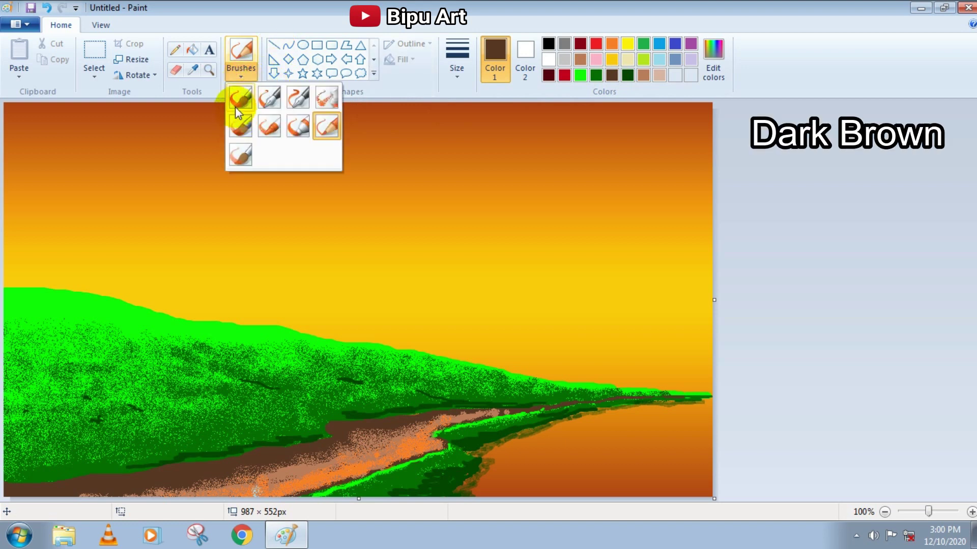
click(236, 95)
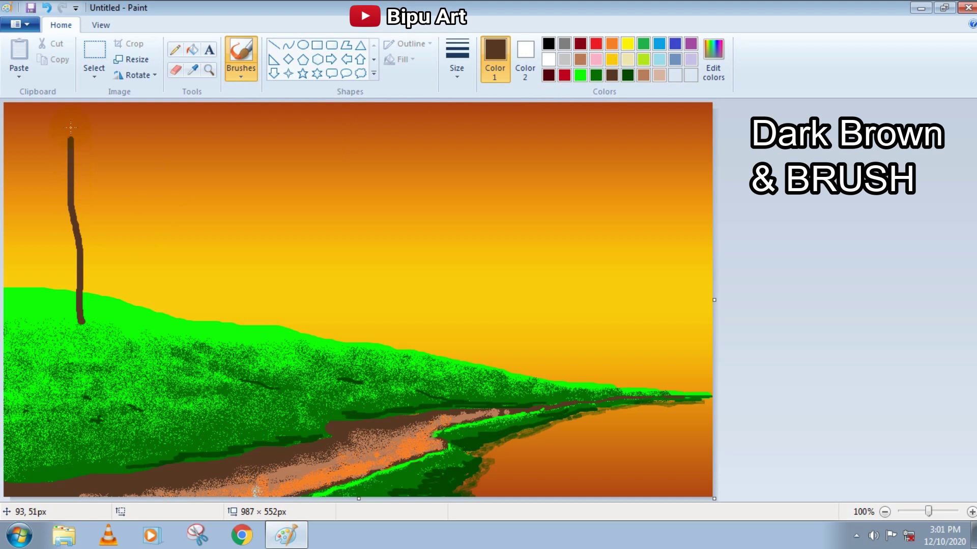
mouse_move(71, 128)
mouse_down()
mouse_move(88, 326)
mouse_move(89, 137)
mouse_move(102, 110)
mouse_up()
drag(179, 179, 183, 328)
drag(196, 144, 180, 219)
drag(262, 237, 272, 335)
drag(213, 242, 210, 335)
drag(340, 224, 344, 351)
Step: Draw progressively smaller dark brown trunks along the ridge toward the horizon with thinner brush sizes
click(457, 61)
mouse_move(392, 331)
mouse_down()
mouse_move(395, 352)
mouse_move(396, 290)
mouse_up()
click(469, 158)
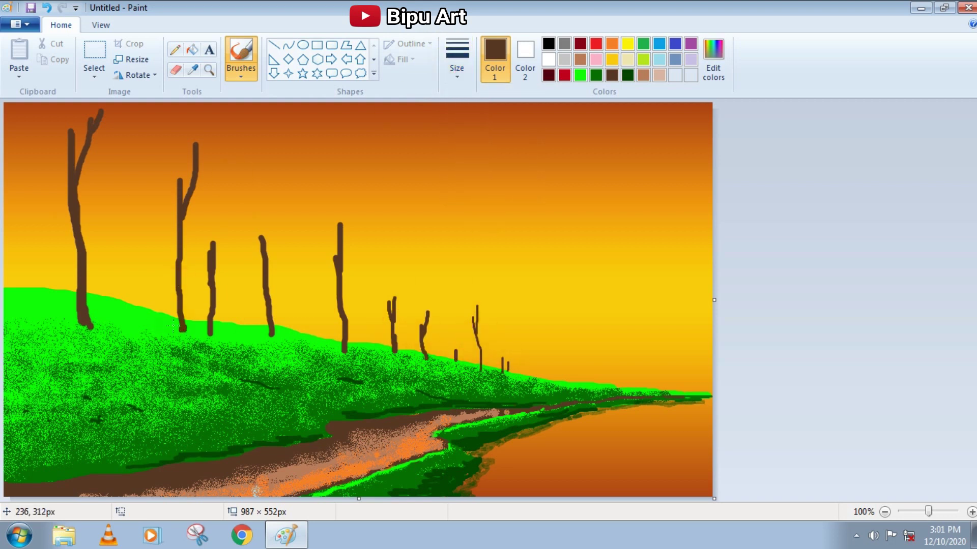
Step: Widen the bases of the large trees and add dark brown branches to their tops with the brush
click(76, 325)
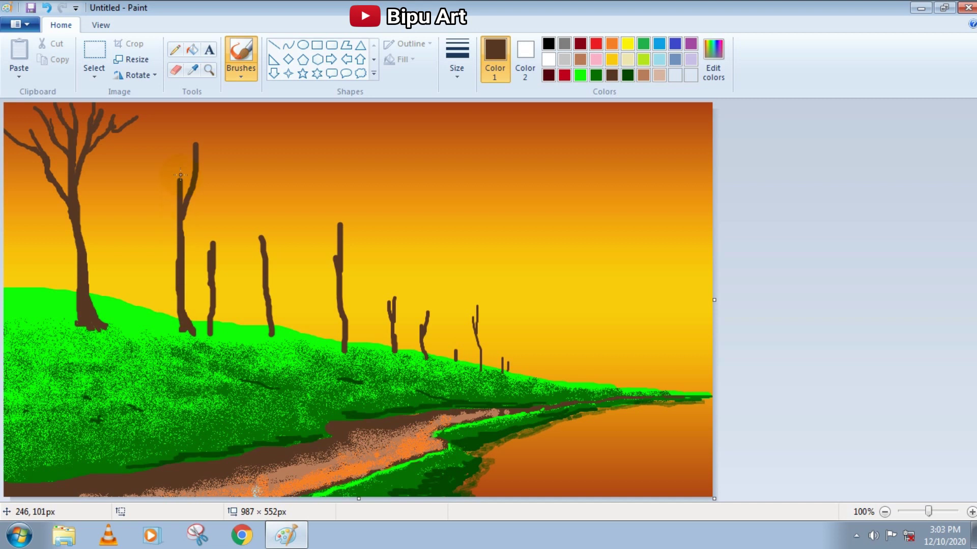
drag(159, 124, 179, 179)
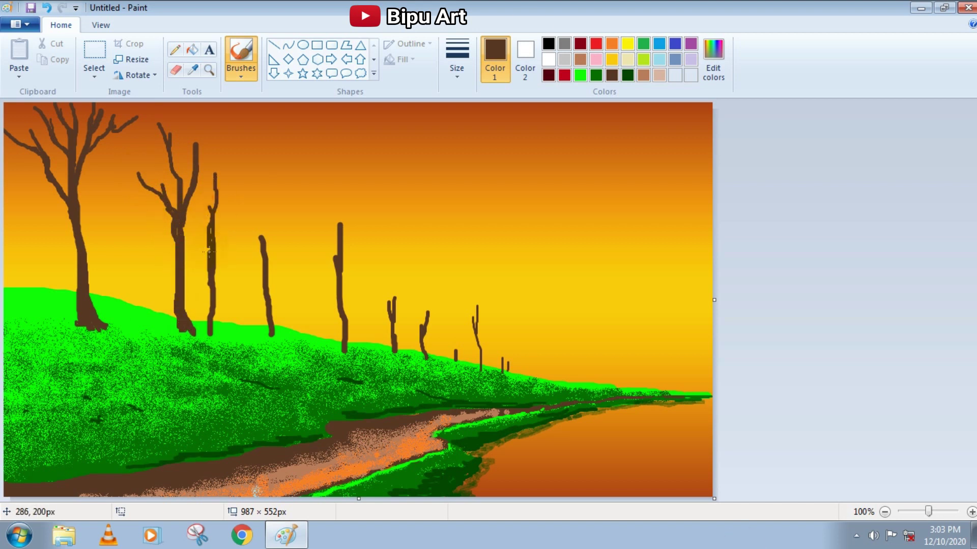
key(ctrl+z)
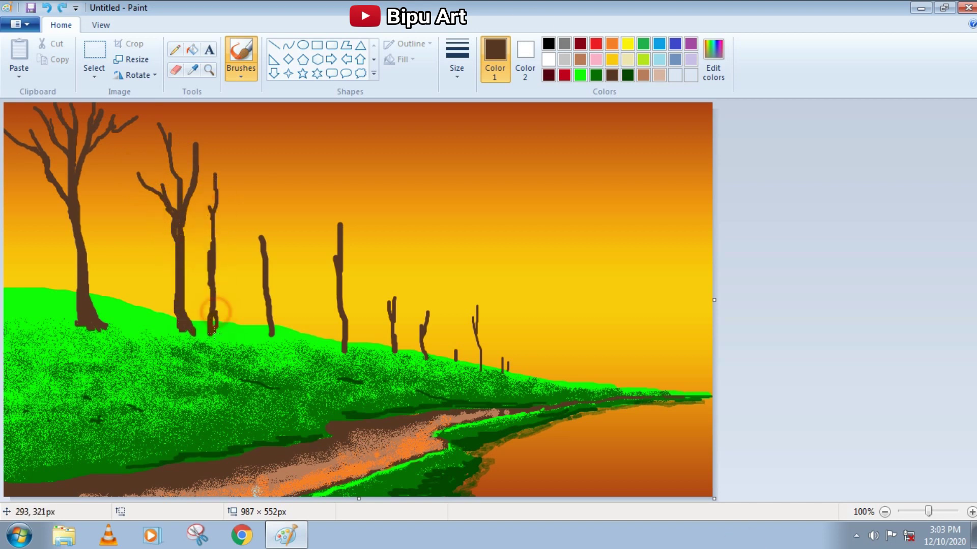
Step: Draw thin dark brown branches on the large and small trees with the Pencil tool, thickening the trunks
click(175, 49)
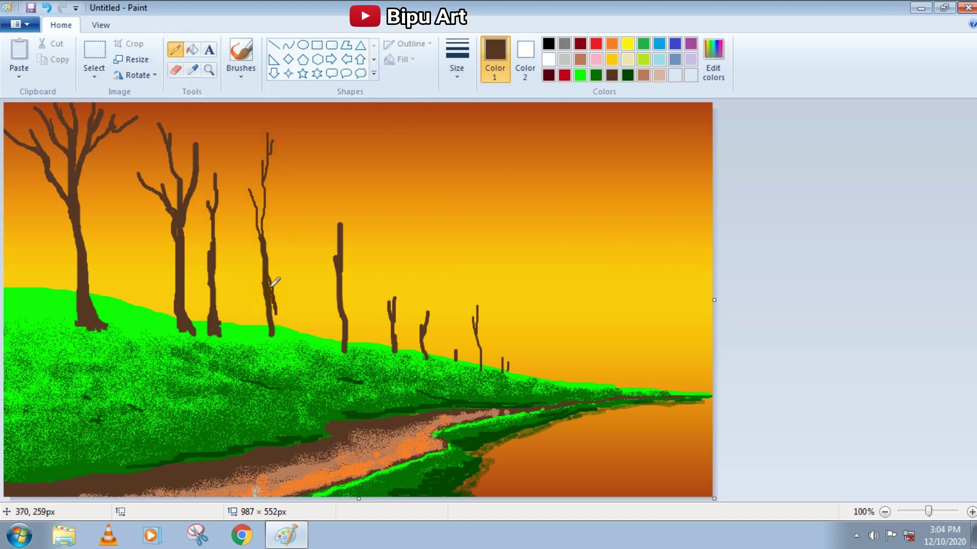
drag(250, 195, 236, 139)
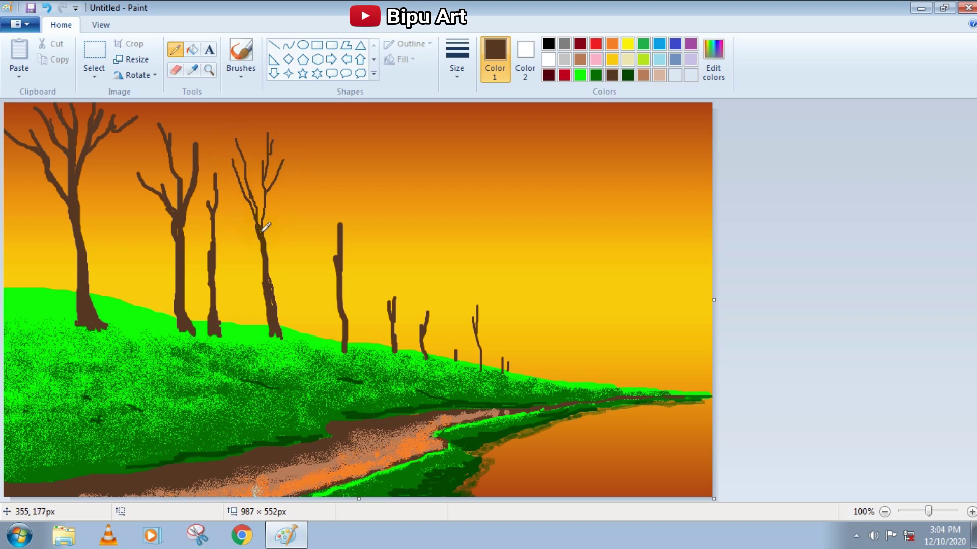
drag(212, 230, 208, 176)
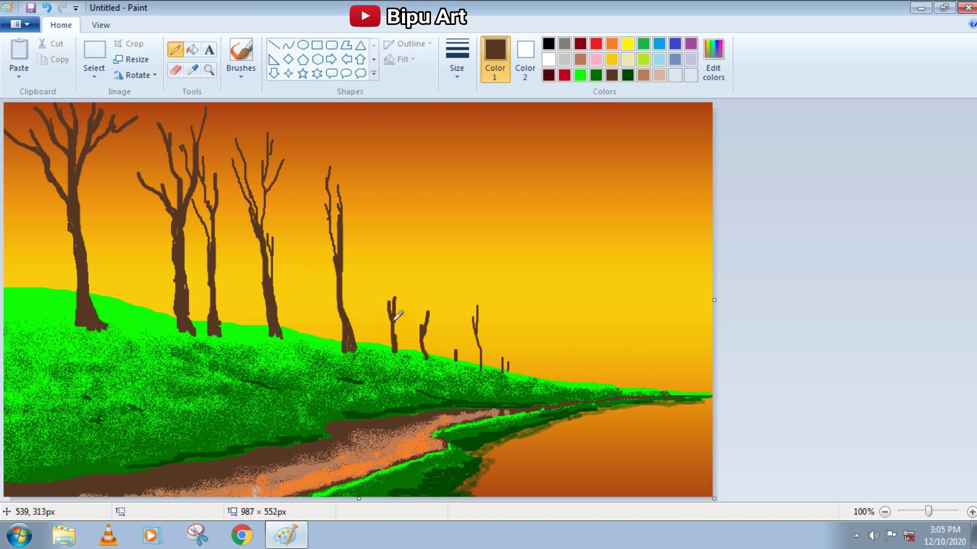
drag(396, 285, 403, 258)
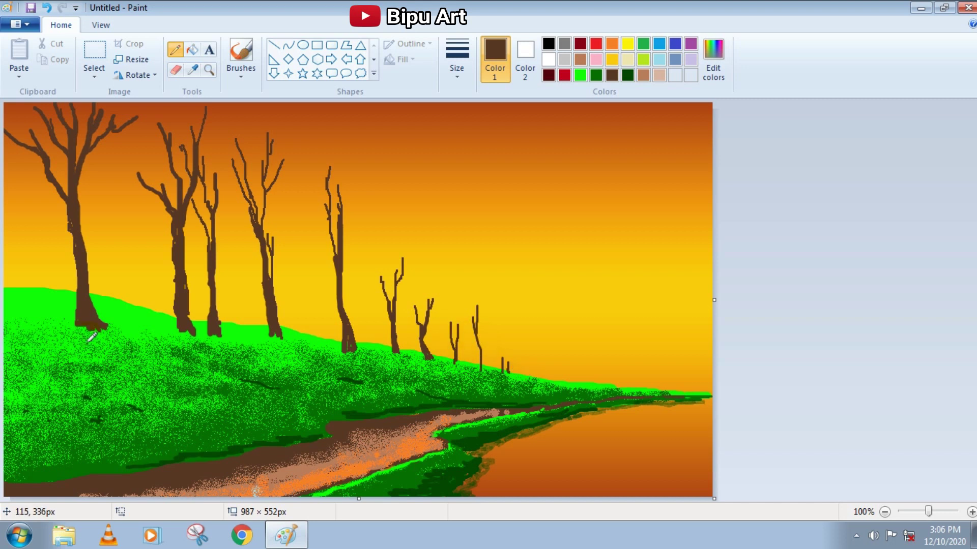
Step: Paint darkest green shadows slanting from the large trees' bases down the hillside toward the path
click(627, 75)
click(241, 73)
click(328, 128)
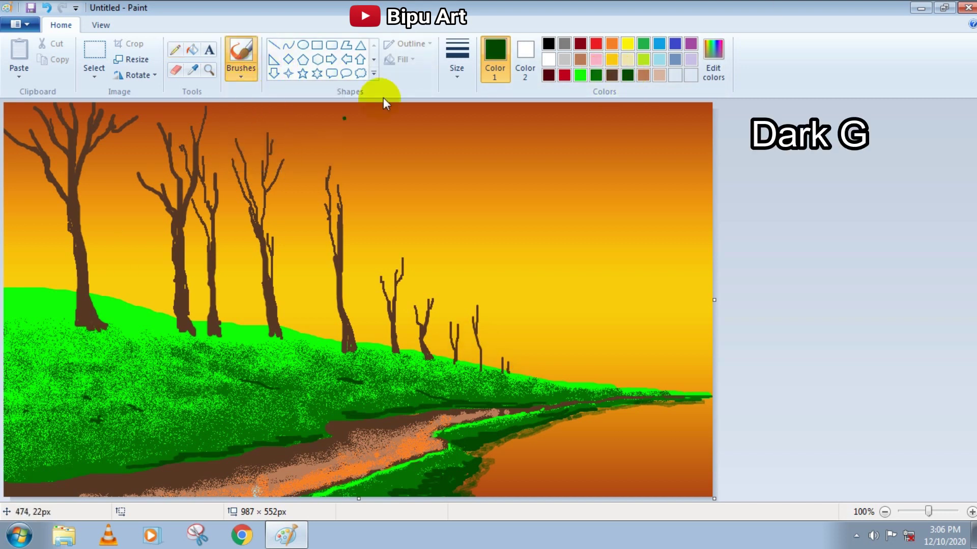
click(457, 73)
click(473, 157)
drag(109, 334, 312, 406)
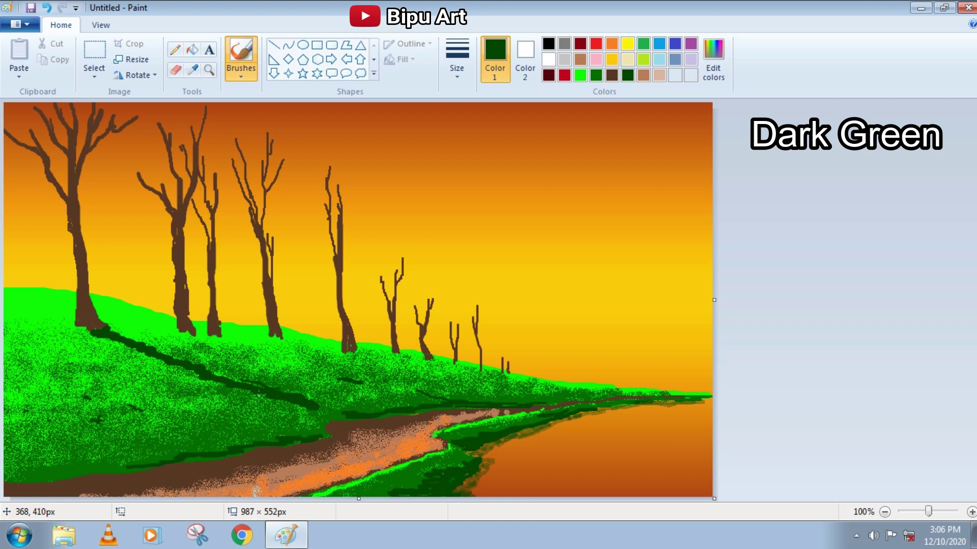
drag(224, 345, 399, 382)
drag(268, 333, 422, 364)
Step: Thicken the tree shadows with the largest brush size and paint the small trees' shadows with a thinner one
click(457, 73)
click(491, 187)
click(457, 73)
click(465, 144)
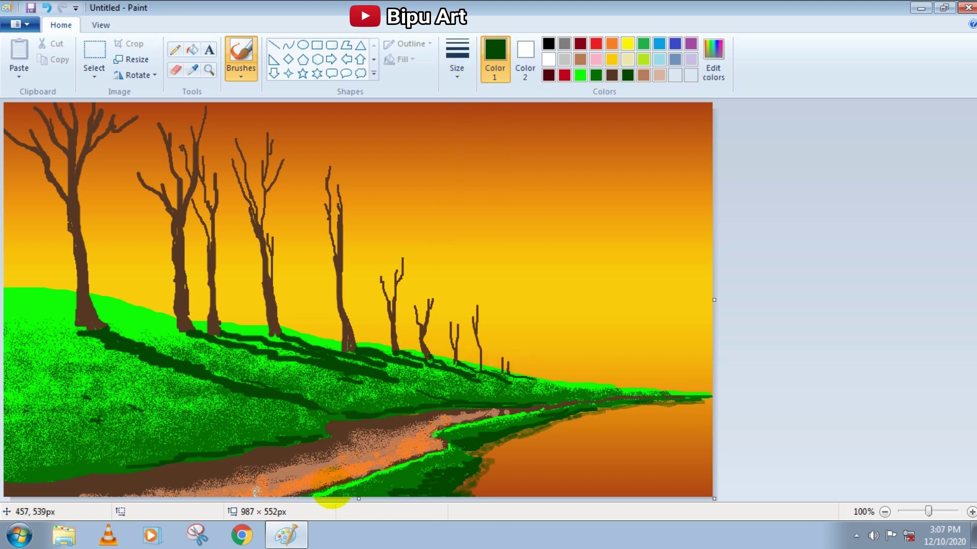
Step: Highlight the left edges of the large tree trunks with the custom light brown
click(644, 75)
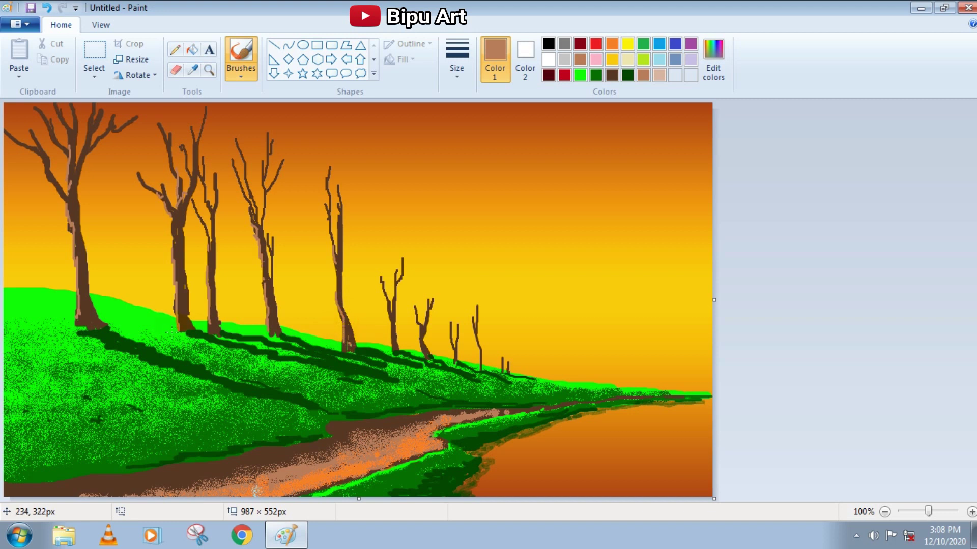
Step: Spray bright green foliage over the branches of all the trees with the airbrush
click(580, 75)
click(241, 76)
click(322, 93)
mouse_move(23, 167)
mouse_down()
mouse_move(73, 104)
mouse_move(152, 131)
mouse_move(211, 132)
mouse_move(263, 158)
mouse_move(116, 144)
mouse_move(337, 185)
mouse_up()
mouse_move(346, 144)
mouse_down()
mouse_move(371, 267)
mouse_move(404, 262)
mouse_move(430, 276)
mouse_move(451, 318)
mouse_move(511, 349)
mouse_up()
drag(288, 129, 278, 124)
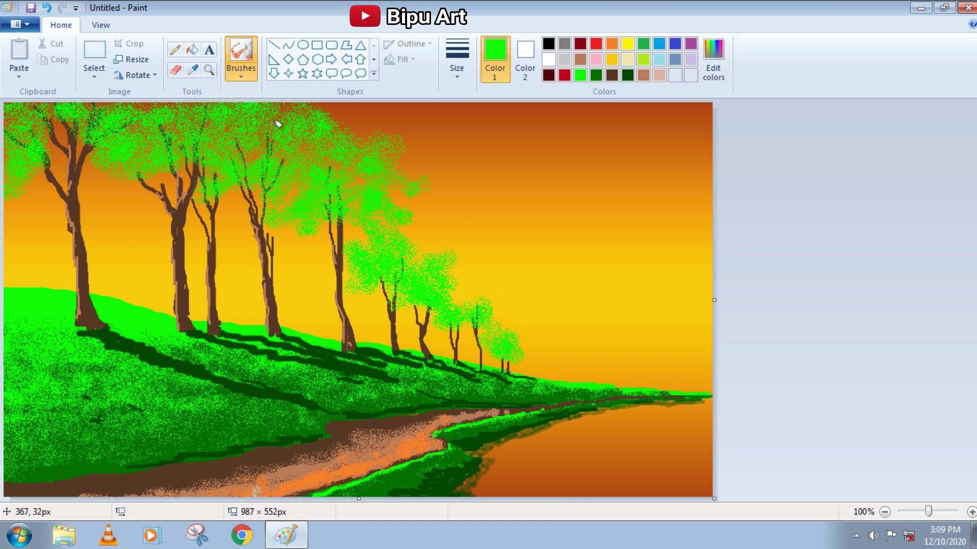
mouse_move(90, 134)
mouse_down()
mouse_move(206, 106)
mouse_move(44, 125)
mouse_move(344, 124)
mouse_up()
Step: Shade the tree foliage with dark green and darkest green airbrush spray, leaving bright green highlights
click(596, 76)
mouse_move(284, 126)
mouse_down()
mouse_move(249, 109)
mouse_move(345, 205)
mouse_move(364, 132)
mouse_move(316, 201)
mouse_move(279, 152)
mouse_move(312, 124)
mouse_move(211, 114)
mouse_move(109, 188)
mouse_move(163, 111)
mouse_move(13, 183)
mouse_move(113, 116)
mouse_move(147, 113)
mouse_move(420, 281)
mouse_move(388, 251)
mouse_move(503, 346)
mouse_up()
click(628, 75)
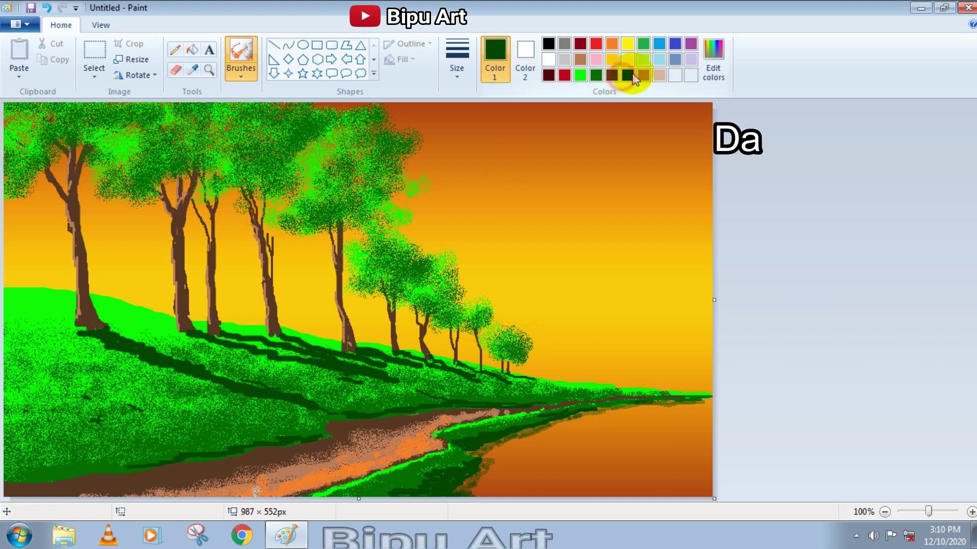
mouse_move(212, 140)
mouse_down()
mouse_move(244, 177)
mouse_move(295, 155)
mouse_move(249, 188)
mouse_move(226, 159)
mouse_move(293, 206)
mouse_move(392, 197)
mouse_move(404, 174)
mouse_move(389, 201)
mouse_move(420, 146)
mouse_up()
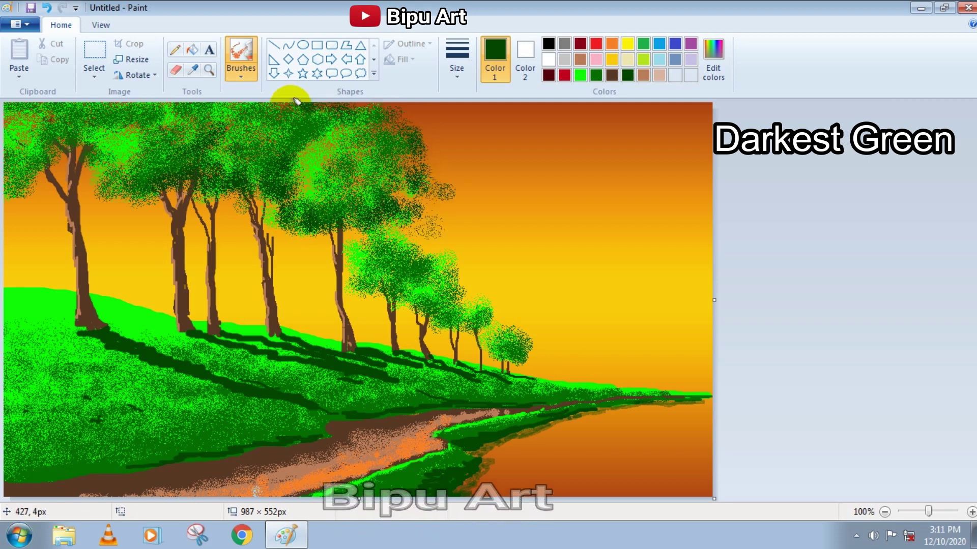
drag(30, 122, 58, 156)
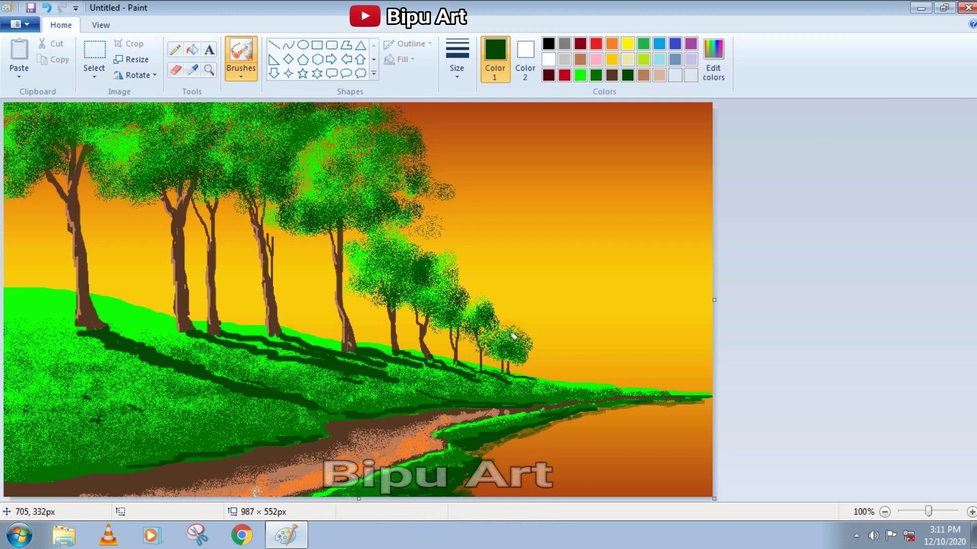
Step: Spray dark brown over the path's upper part and darkest green over the lower hillside and the foliage
click(612, 75)
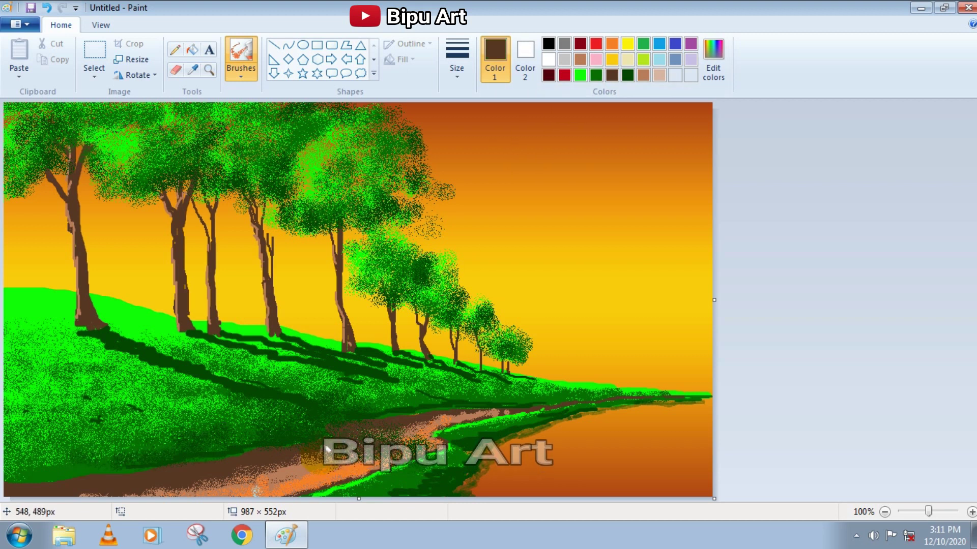
click(628, 75)
mouse_move(384, 391)
mouse_down()
mouse_move(530, 395)
mouse_move(212, 434)
mouse_move(148, 414)
mouse_up()
mouse_move(39, 162)
mouse_down()
mouse_move(97, 178)
mouse_move(275, 122)
mouse_move(308, 212)
mouse_move(376, 300)
mouse_up()
Step: Add a darkest green shadow band across the hillside's left end and shade its lower left area at the thickest size
click(457, 59)
click(480, 183)
mouse_move(10, 348)
mouse_down()
mouse_move(77, 392)
mouse_move(122, 405)
mouse_up()
click(457, 58)
click(474, 196)
mouse_move(11, 465)
mouse_down()
mouse_move(131, 399)
mouse_move(133, 408)
mouse_up()
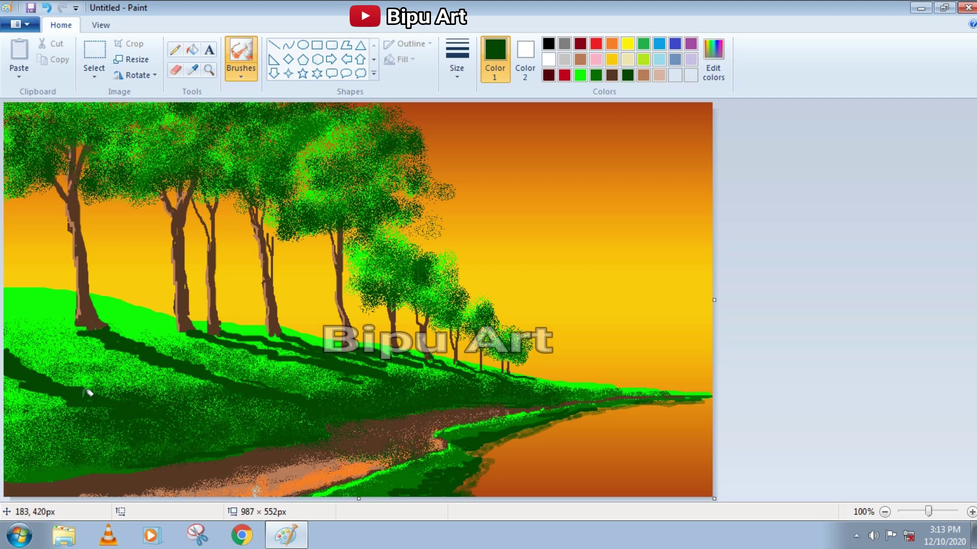
Step: Spray brown and dark brown over the path to tone down its orange highlights
click(580, 60)
drag(204, 491, 327, 452)
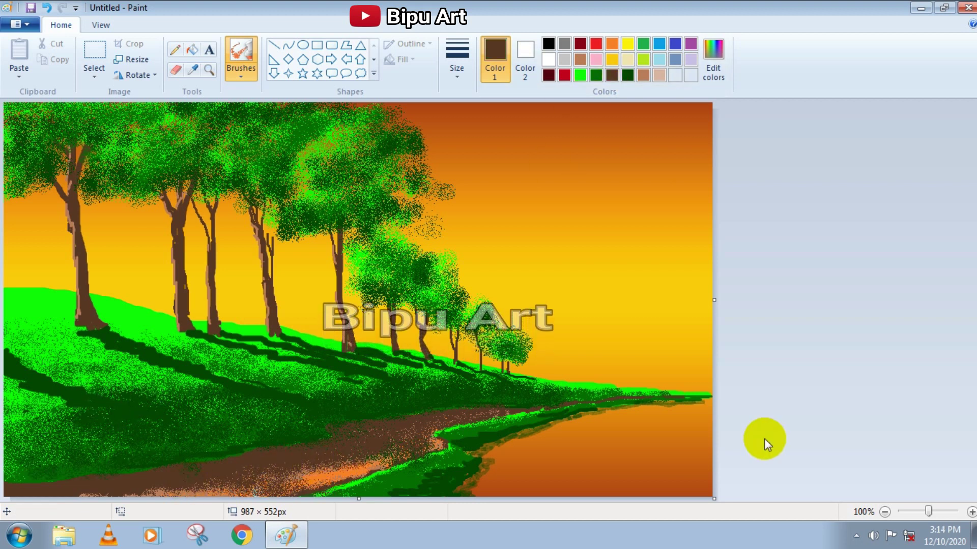
Step: Mix a custom rust brown from a color picked at the shoreline and paint the bank's reflection along the water's edge
click(628, 75)
click(193, 70)
click(473, 490)
mouse_move(498, 422)
mouse_down()
mouse_move(648, 391)
mouse_move(693, 411)
mouse_up()
click(713, 59)
click(358, 362)
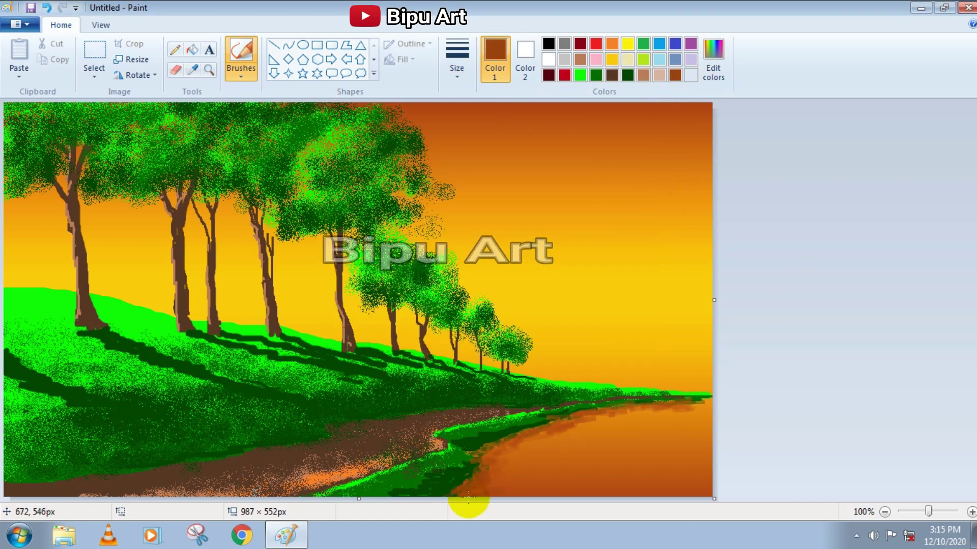
Step: Draw short horizontal orange ripple lines across the water with the Pencil tool at its thinnest size
click(611, 44)
click(241, 70)
click(175, 49)
click(457, 66)
click(491, 100)
drag(540, 483, 559, 484)
drag(560, 487, 584, 488)
drag(664, 471, 656, 478)
drag(575, 477, 609, 476)
mouse_move(503, 461)
mouse_down()
mouse_move(535, 460)
mouse_move(534, 452)
mouse_up()
drag(483, 486, 526, 485)
drag(643, 466, 681, 466)
drag(593, 432, 606, 432)
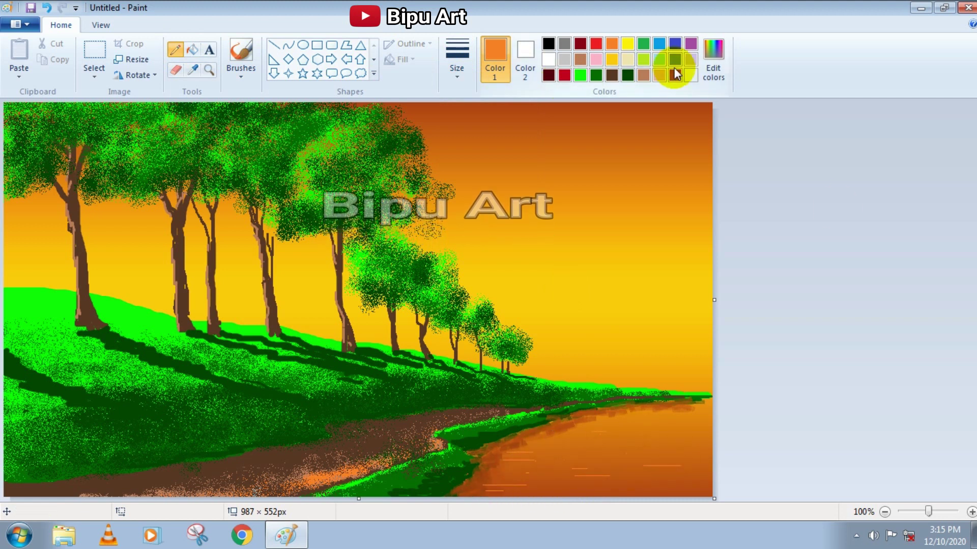
Step: Draw short horizontal rust brown ripple lines across the water with the Pencil tool
click(675, 75)
drag(538, 486, 590, 486)
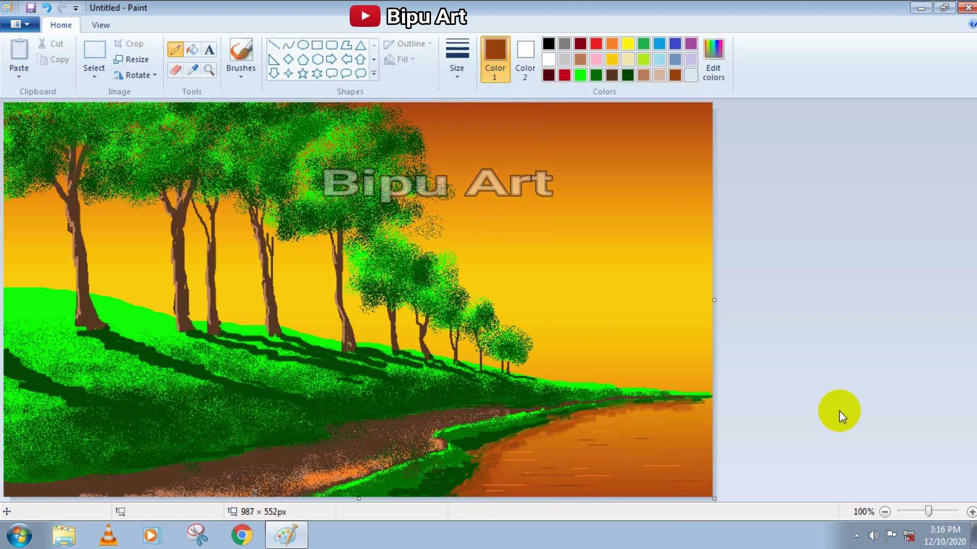
Step: Dot darkest green and bright green leaves with the Pencil around the edges of the large trees' foliage
click(627, 75)
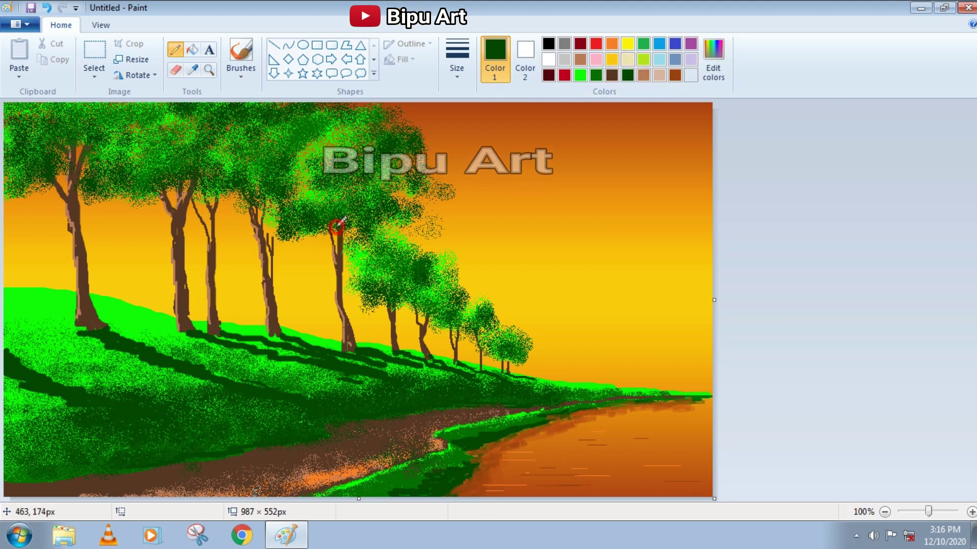
click(240, 191)
click(69, 154)
click(580, 75)
click(393, 121)
click(307, 241)
click(410, 159)
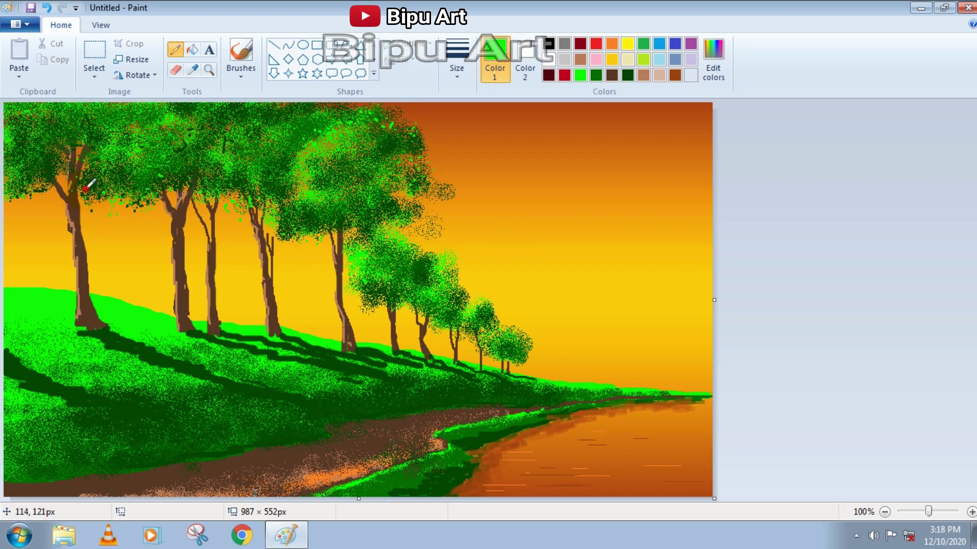
Step: Spray medium green and darkest green over the tree crowns, from the large trees down to the small ones
click(596, 76)
click(240, 58)
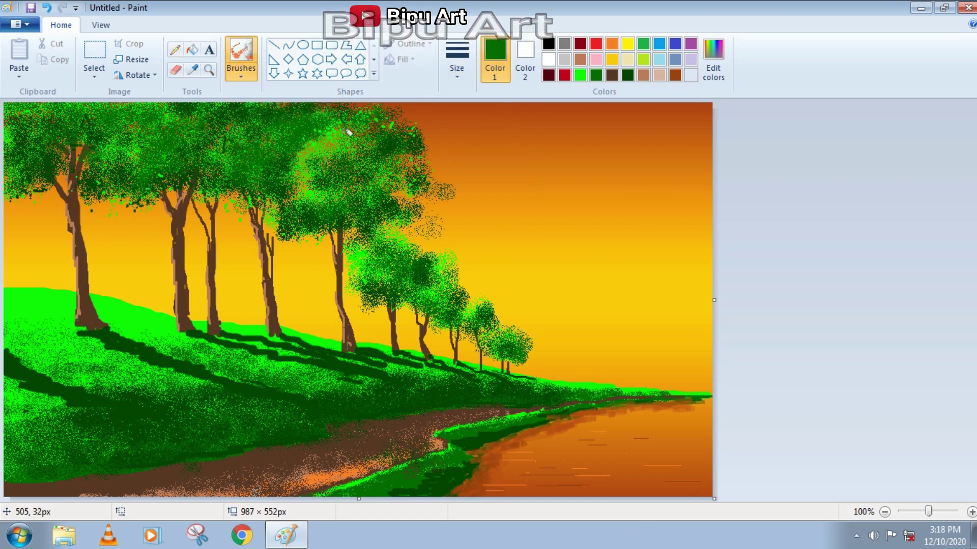
mouse_move(409, 211)
mouse_down()
mouse_move(374, 283)
mouse_move(456, 286)
mouse_move(526, 351)
mouse_up()
click(627, 76)
mouse_move(325, 201)
mouse_down()
mouse_move(333, 136)
mouse_move(216, 161)
mouse_move(51, 118)
mouse_move(427, 228)
mouse_move(242, 183)
mouse_move(422, 170)
mouse_up()
Step: Draw thin dark maroon twigs in the crowns and touch up the trunk shadows in darkest green with the Pencil
click(548, 75)
click(175, 50)
drag(434, 118, 407, 133)
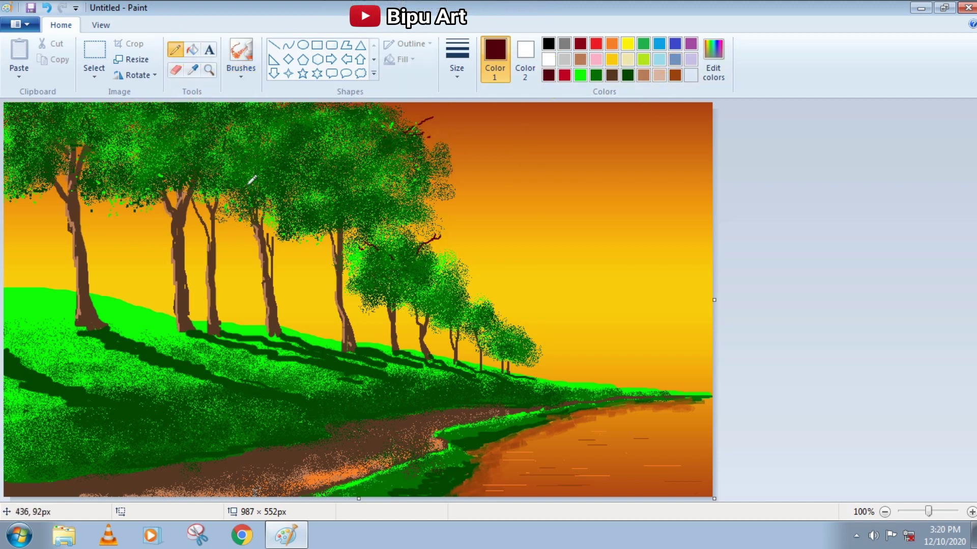
click(628, 75)
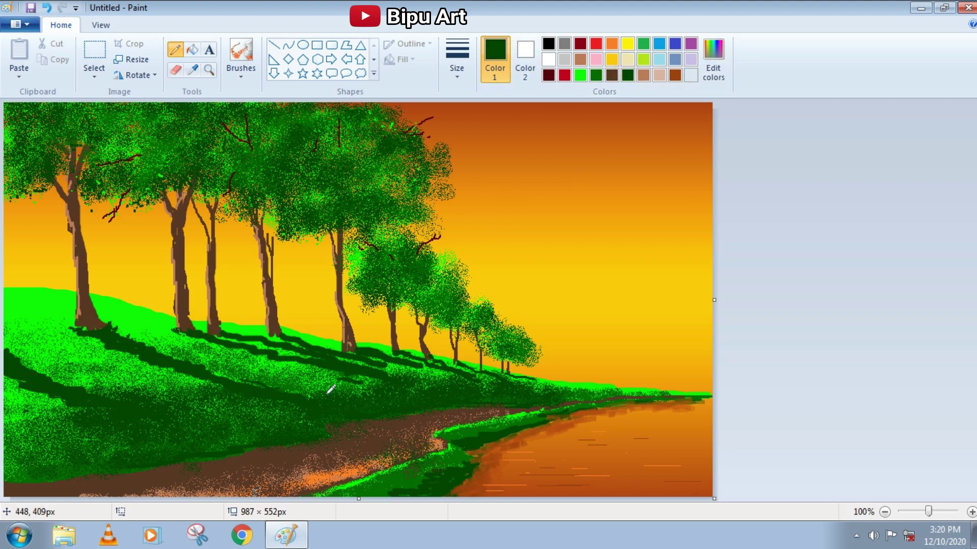
Step: Adjust the spray size and deepen the foliage of the middle and small trees with darkest green
click(241, 58)
click(456, 61)
click(467, 146)
click(456, 61)
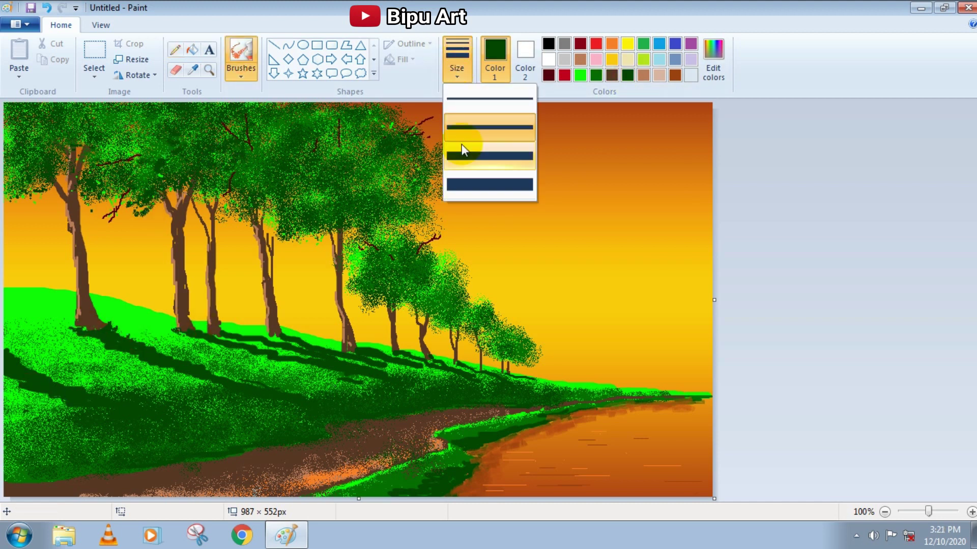
click(462, 145)
mouse_move(349, 156)
mouse_down()
mouse_move(297, 203)
mouse_move(290, 186)
mouse_move(408, 149)
mouse_move(399, 293)
mouse_move(416, 239)
mouse_move(378, 261)
mouse_move(447, 287)
mouse_move(465, 263)
mouse_move(432, 289)
mouse_move(494, 307)
mouse_move(506, 329)
mouse_up()
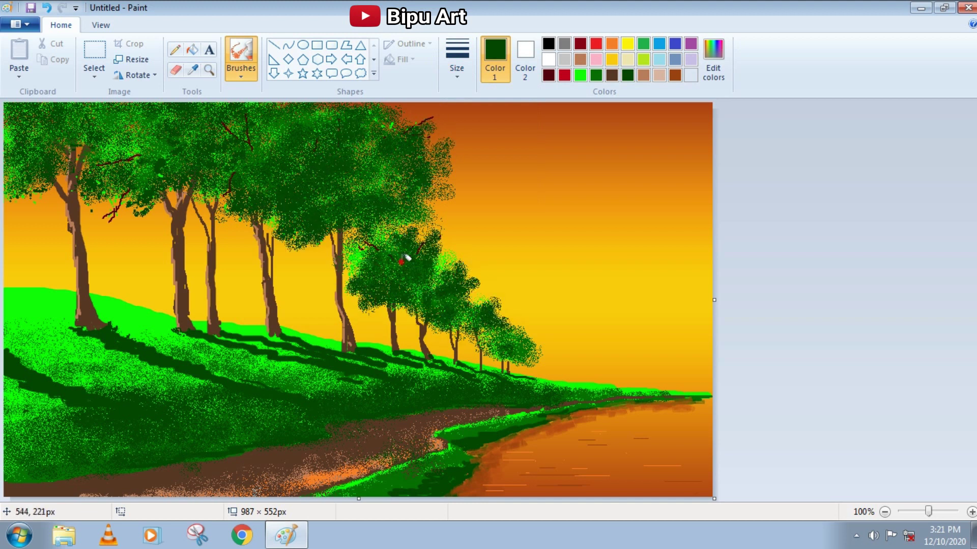
Step: Spray black shading into the tree crowns and over the lower hillside along the path
click(549, 44)
mouse_move(356, 200)
mouse_down()
mouse_move(388, 161)
mouse_move(346, 203)
mouse_move(342, 175)
mouse_move(318, 200)
mouse_move(424, 302)
mouse_move(501, 336)
mouse_up()
mouse_move(183, 277)
mouse_down()
mouse_move(64, 133)
mouse_move(23, 232)
mouse_up()
mouse_move(122, 450)
mouse_down()
mouse_move(294, 412)
mouse_move(464, 404)
mouse_up()
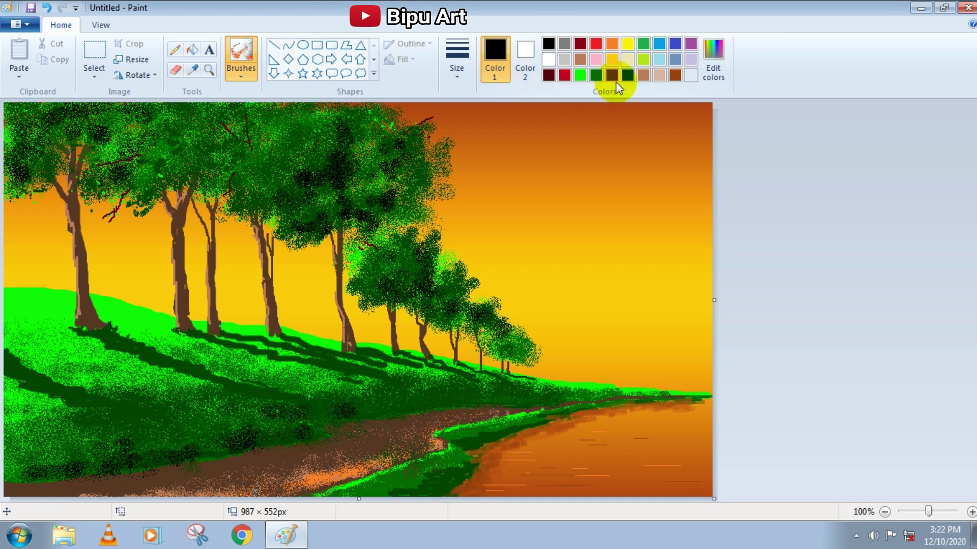
Step: Draw fine darkest green shadow strokes with the Pencil across the slope beneath the small trees
click(628, 75)
click(175, 49)
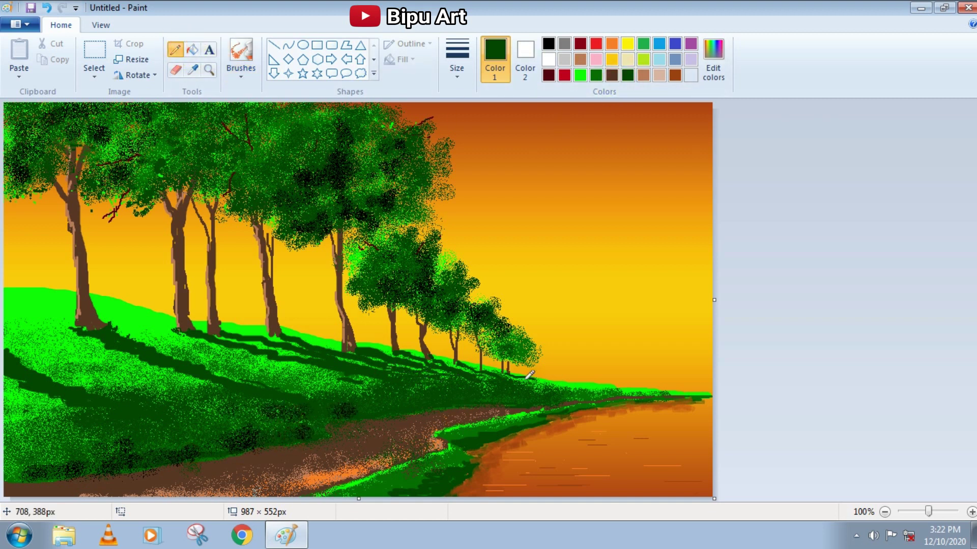
Step: Shade the right sides and branches of the three leftmost trunks in black with a thicker Pencil
click(548, 43)
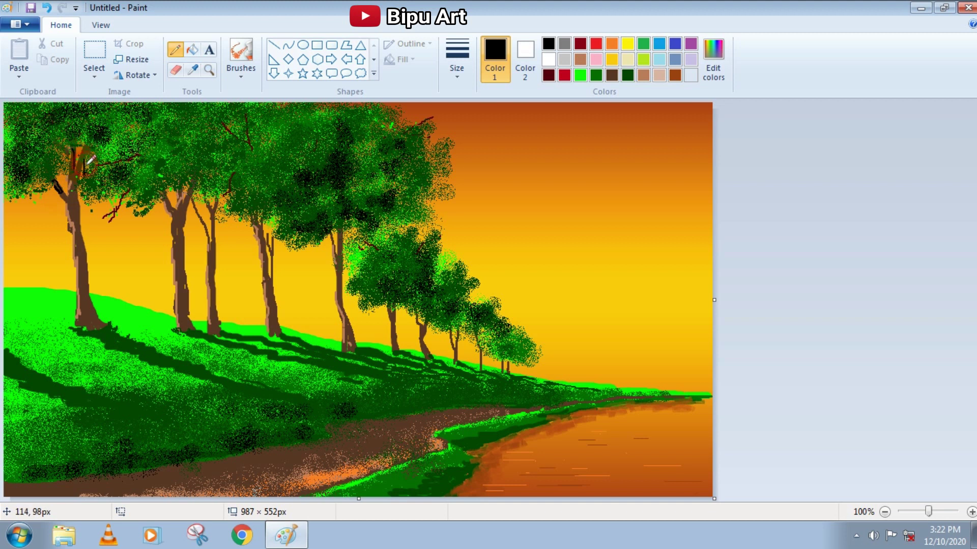
click(457, 56)
click(459, 152)
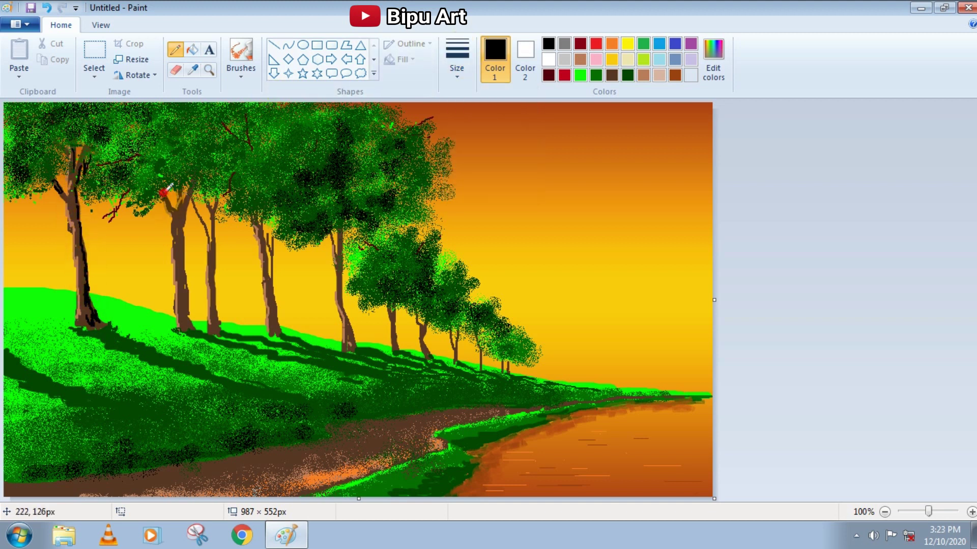
drag(184, 251, 193, 327)
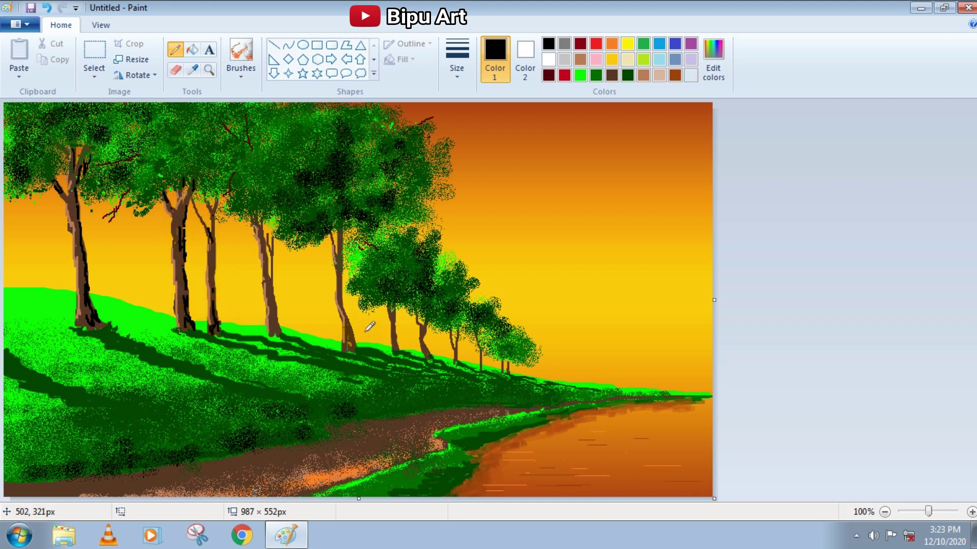
Step: Draw bright green grass blades at the trunk bases and along the hillside's crest with the Pencil
click(580, 75)
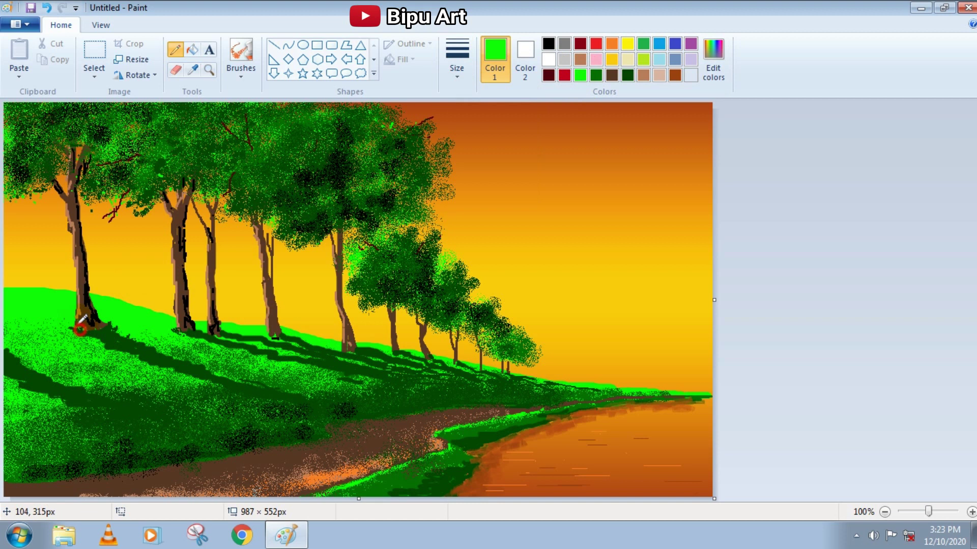
drag(175, 327, 217, 334)
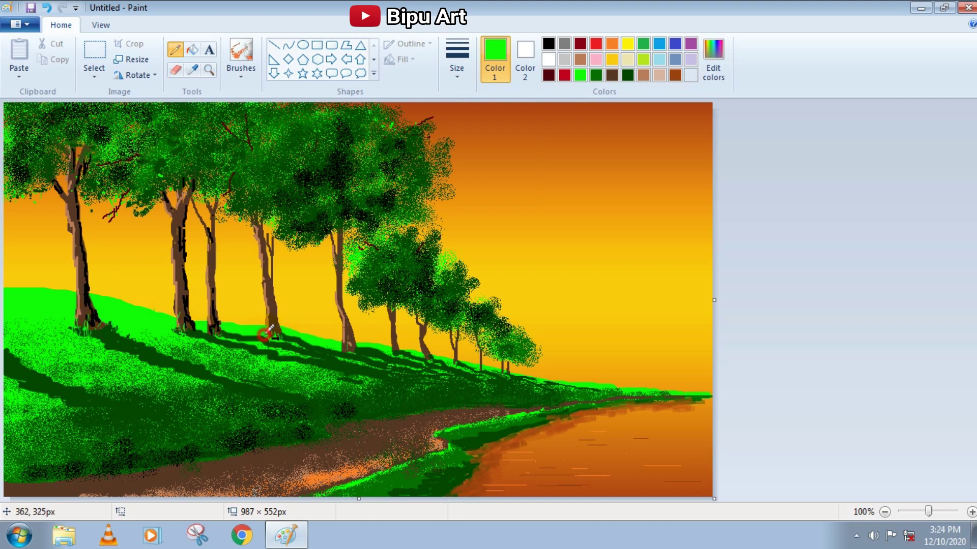
click(456, 68)
click(458, 135)
drag(21, 290, 65, 298)
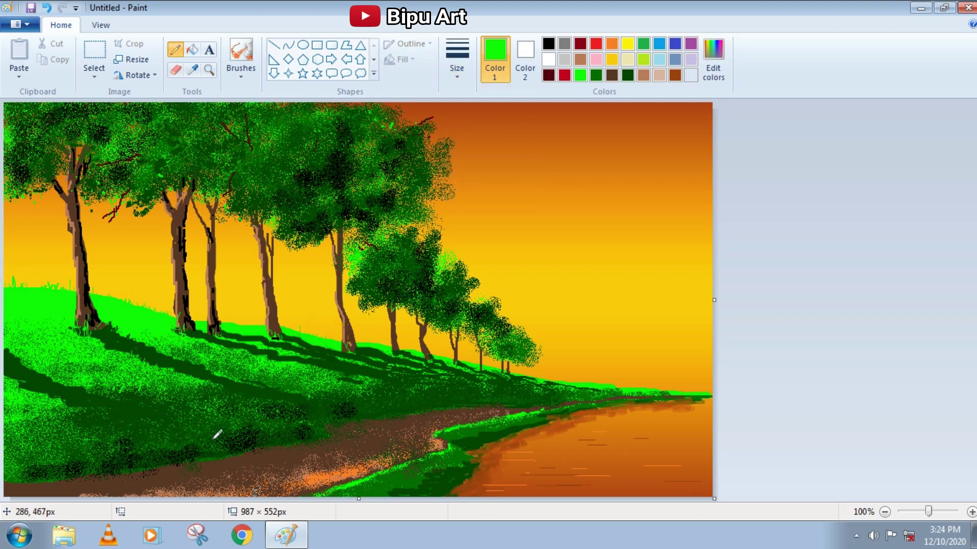
click(446, 437)
Step: Highlight the left sides of the large trunks with a custom pale color and white
click(713, 60)
click(351, 361)
click(65, 215)
drag(69, 211, 77, 318)
click(549, 60)
drag(179, 267, 181, 317)
drag(208, 231, 213, 255)
drag(261, 284, 265, 305)
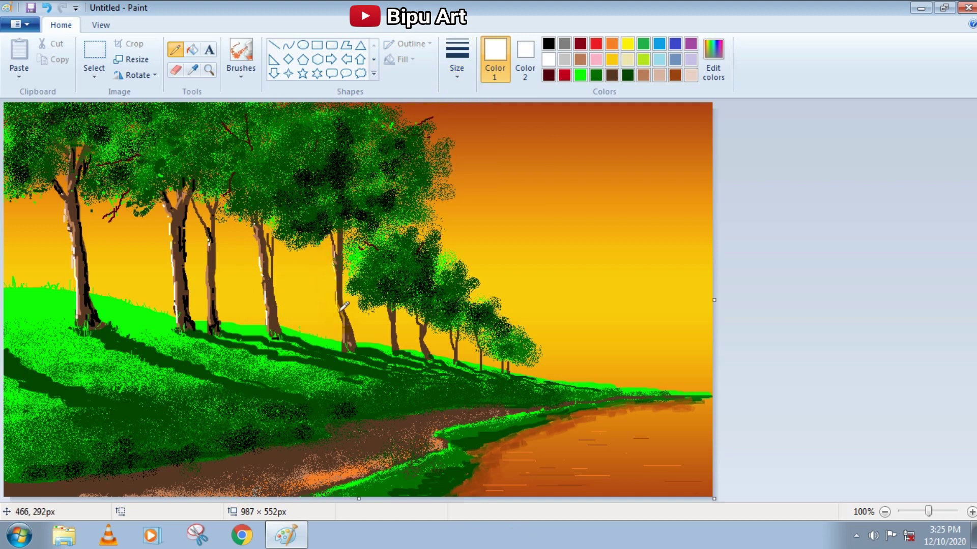
Step: Draw short white accents on the water, along the grassy bank and in the leftmost tree's foliage
drag(523, 447, 539, 447)
drag(555, 472, 635, 480)
drag(649, 491, 668, 490)
drag(356, 476, 386, 466)
drag(16, 175, 25, 195)
drag(99, 138, 122, 145)
Step: Draw black twigs with the Pencil sticking out around the edges of the tree crowns
click(548, 44)
drag(216, 142, 238, 112)
mouse_move(280, 127)
mouse_down()
mouse_move(311, 113)
mouse_move(411, 105)
mouse_up()
drag(430, 147, 461, 139)
drag(448, 273, 457, 261)
drag(488, 305, 491, 293)
mouse_move(307, 257)
mouse_down()
mouse_move(305, 246)
mouse_move(289, 243)
mouse_up()
drag(40, 209, 39, 191)
drag(31, 196, 22, 206)
drag(223, 232, 256, 215)
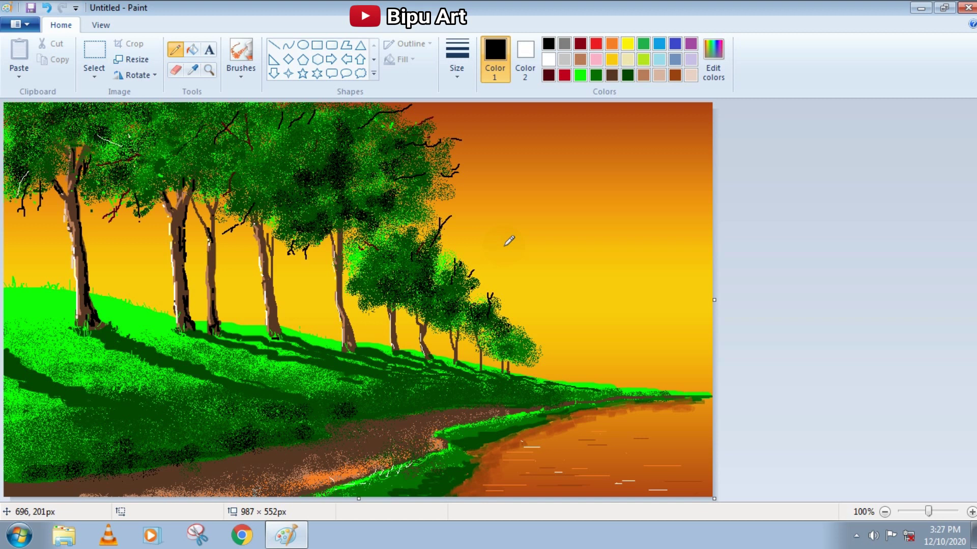
Step: Spray black shadows into the large trees' crowns and over the foliage above the fifth trunk
click(241, 56)
mouse_move(265, 112)
mouse_down()
mouse_move(220, 178)
mouse_move(145, 188)
mouse_up()
drag(344, 222, 379, 228)
Step: Spray bright green highlights into the large crowns and black leaves around the outer twigs
click(579, 75)
drag(116, 163, 114, 133)
drag(239, 127, 231, 153)
drag(321, 120, 305, 143)
drag(338, 199, 331, 204)
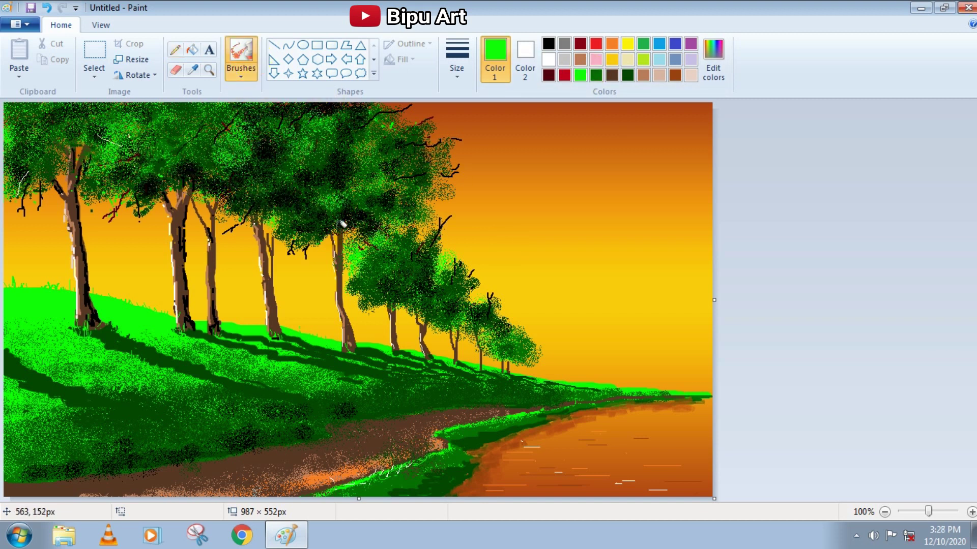
click(548, 43)
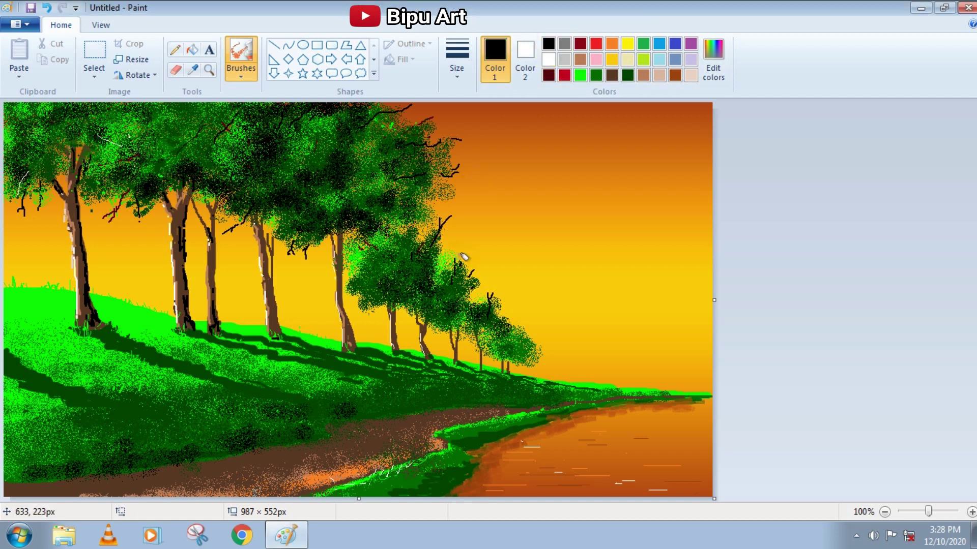
Step: Draw dark brown side branches on the trunks with the Pencil
click(611, 75)
click(174, 49)
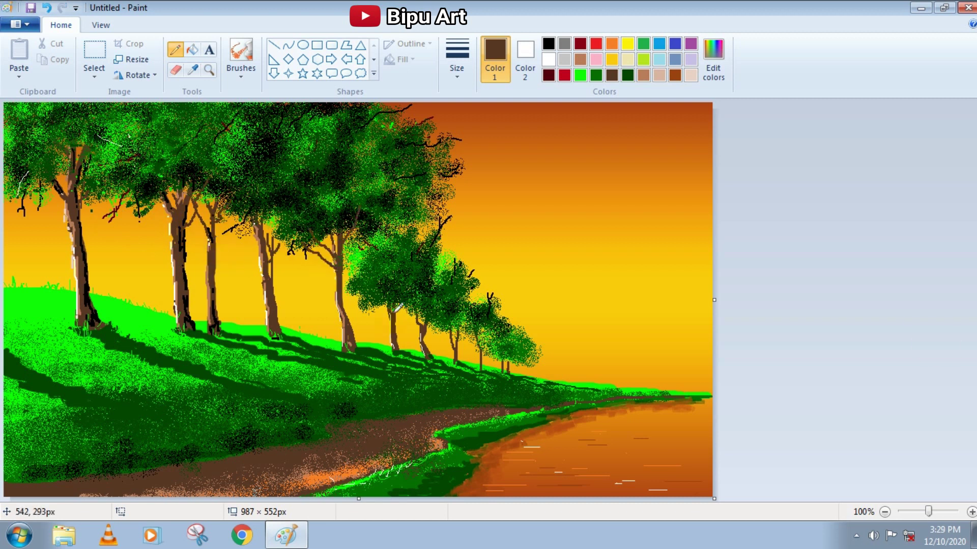
Step: Spray dark brown patches into the foliage of the large and small trees
click(241, 56)
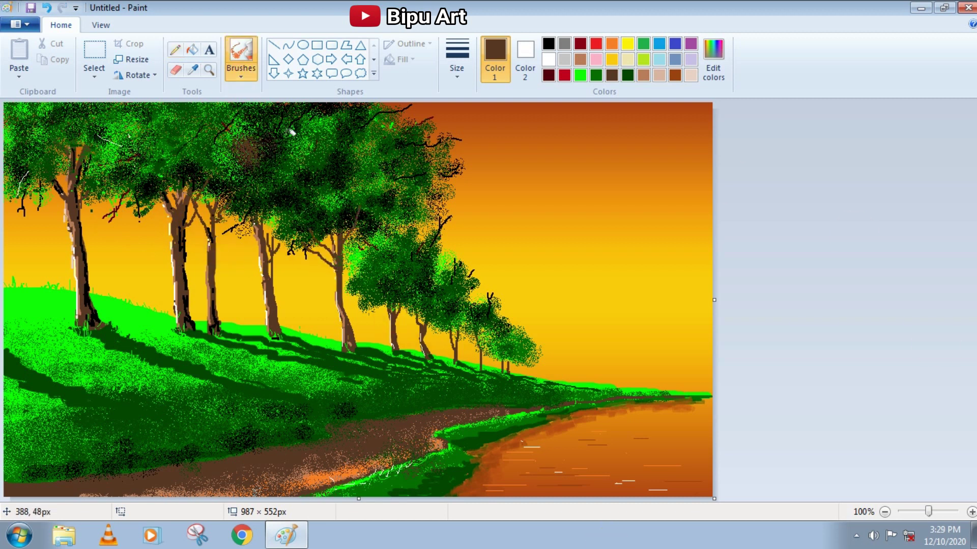
drag(255, 148, 214, 170)
drag(524, 349, 531, 363)
mouse_move(122, 168)
mouse_down()
mouse_move(148, 136)
mouse_move(117, 145)
mouse_up()
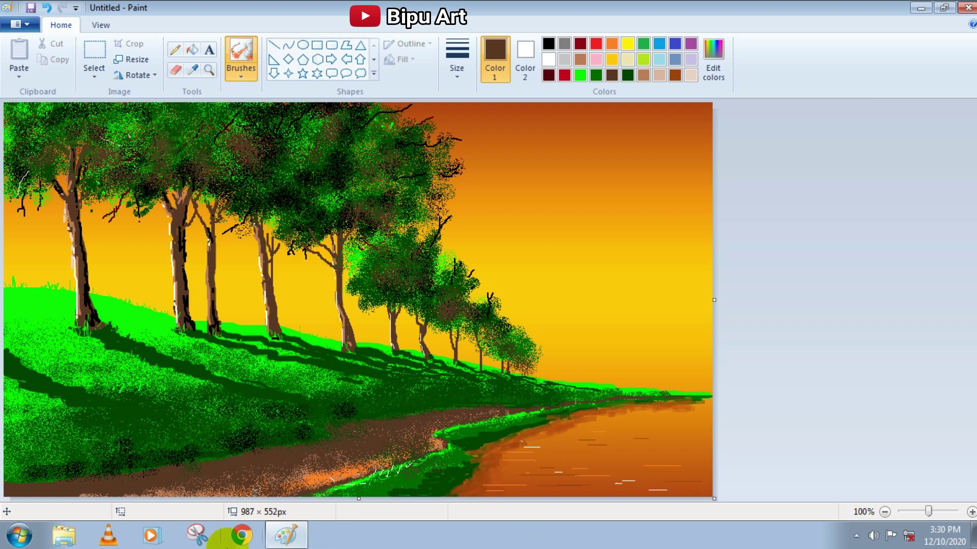
Step: Mix a darker shade of the brown and paint shadow strokes along the path's upper edge at the thickest size
click(548, 44)
click(714, 58)
click(630, 276)
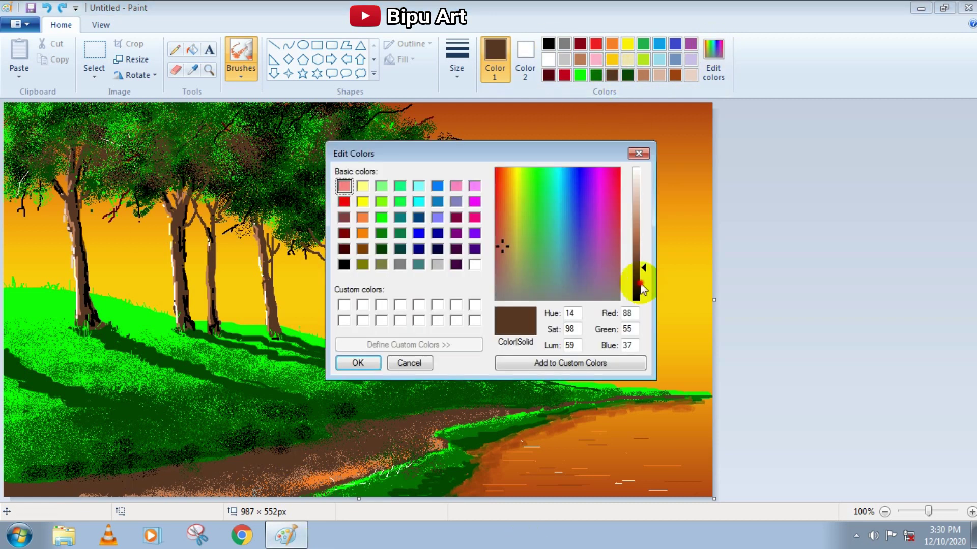
click(355, 363)
click(457, 59)
click(491, 174)
drag(244, 461, 31, 483)
mouse_move(316, 433)
mouse_down()
mouse_move(350, 426)
mouse_move(200, 462)
mouse_move(316, 437)
mouse_up()
click(612, 75)
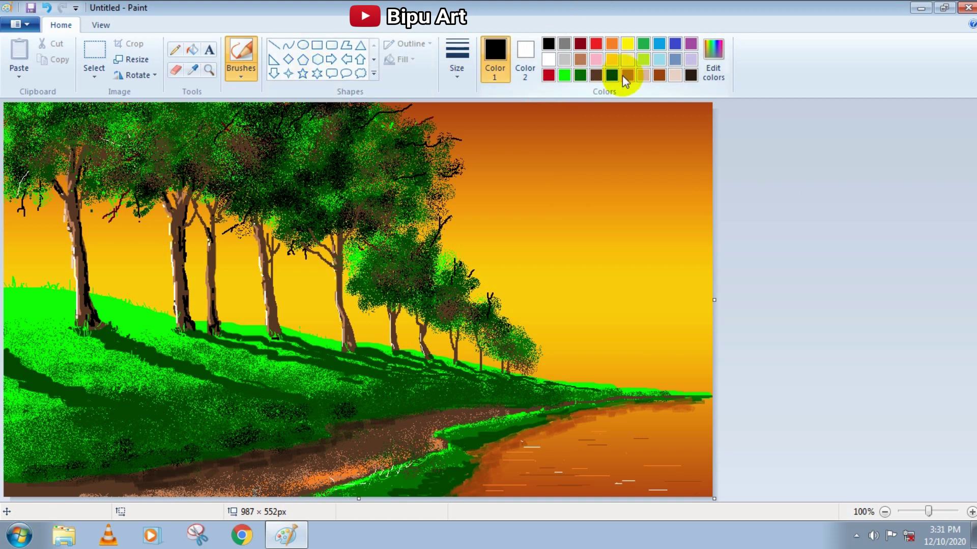
Step: Set up the Pencil tool with dark red as its drawing color
click(597, 45)
click(178, 50)
click(580, 44)
mouse_move(588, 227)
mouse_down()
mouse_move(597, 223)
mouse_move(600, 238)
mouse_up()
drag(614, 246, 629, 249)
drag(582, 266, 597, 267)
key(ctrl+z)
key(ctrl+z)
key(ctrl+z)
key(ctrl+z)
Step: Draw small dark red flying birds across the sky and one between the trunks
drag(558, 235, 575, 234)
drag(574, 262, 635, 285)
drag(477, 221, 499, 223)
drag(233, 266, 247, 265)
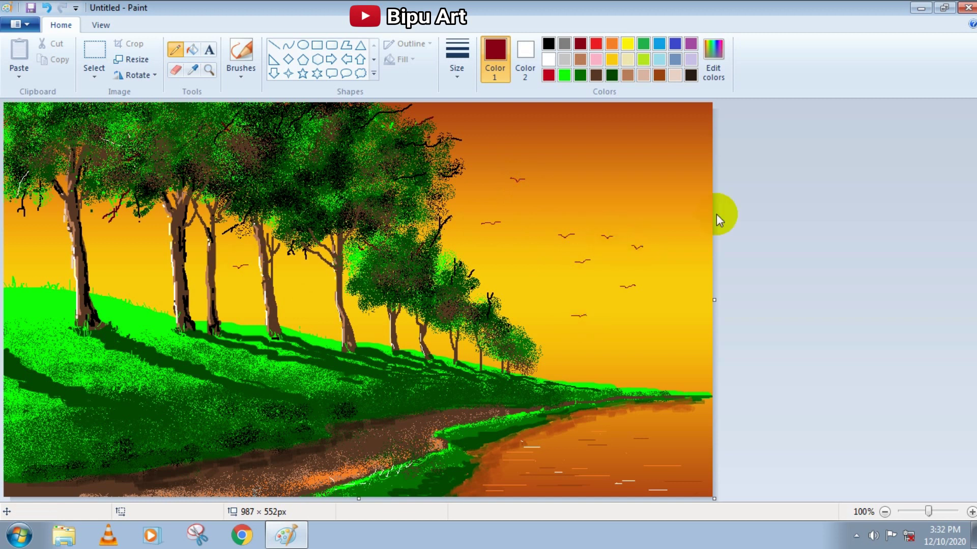
Step: Frame the whole picture with a white rectangle outline as a border
click(317, 45)
click(548, 60)
drag(6, 104, 709, 497)
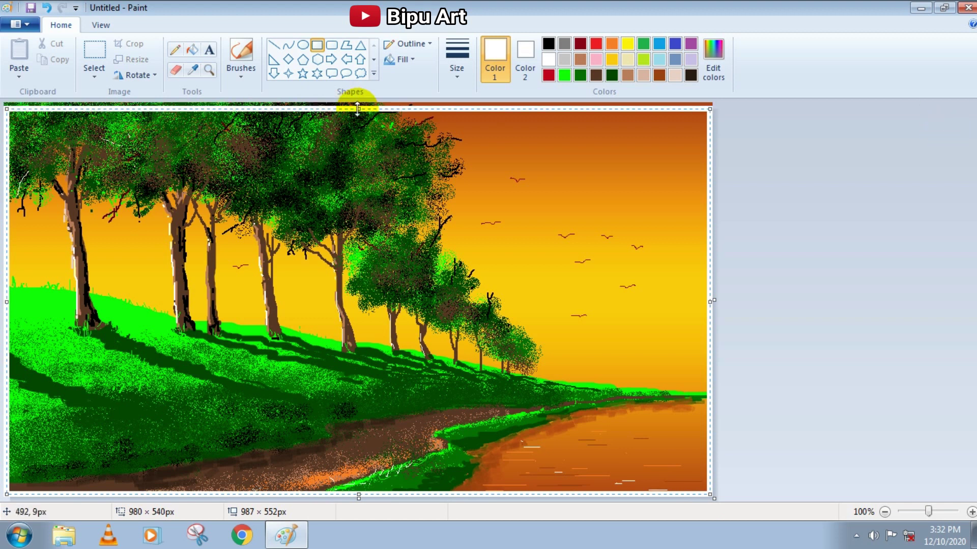
Step: Sign the painting with the text "Bipu Art" in white Brush Script MT over the water's lower right corner
click(208, 50)
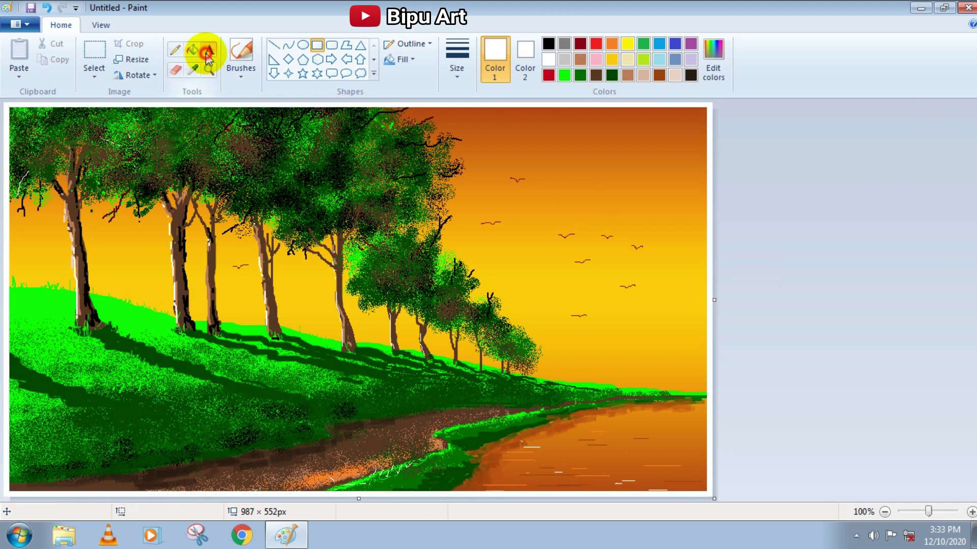
click(613, 459)
text(Bipu Art)
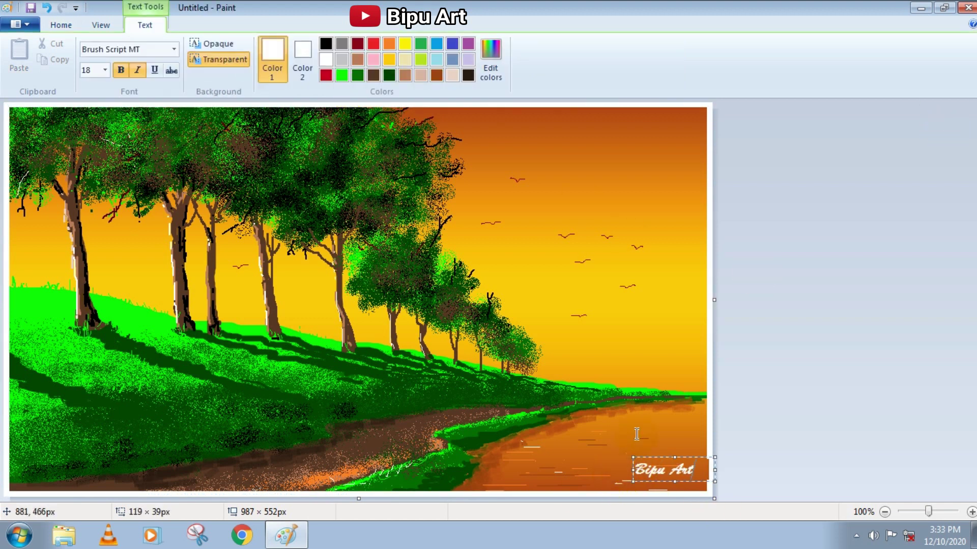
click(816, 422)
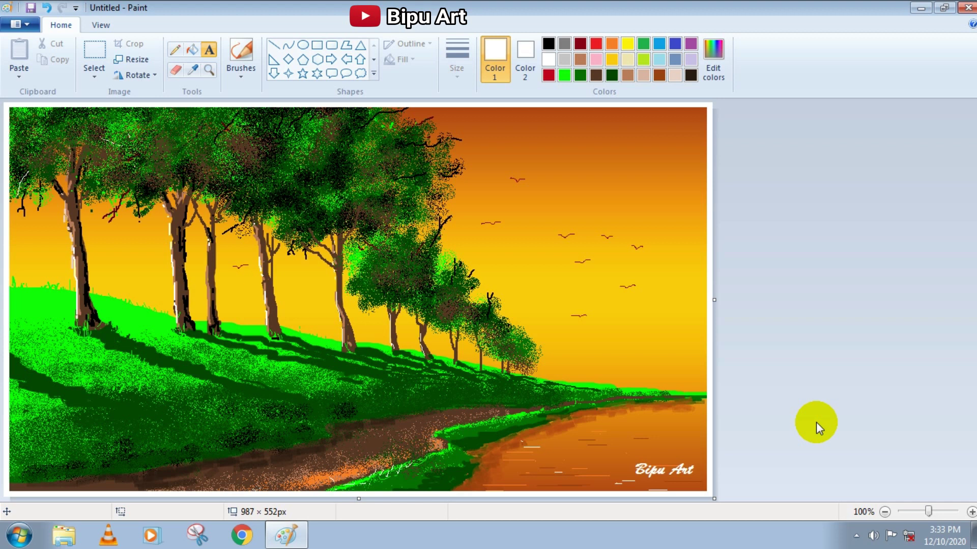
Step: Set the secondary color to black and outline the path's upper edge in black with the Pencil
click(525, 56)
click(548, 43)
click(175, 49)
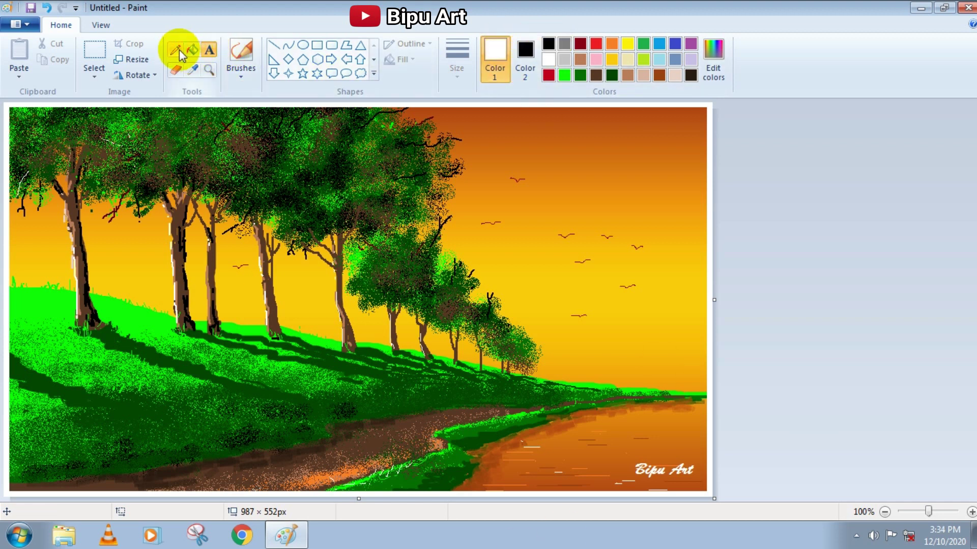
click(549, 44)
drag(7, 487, 159, 464)
click(457, 71)
click(530, 275)
mouse_move(329, 438)
mouse_down()
mouse_move(155, 466)
mouse_move(450, 407)
mouse_up()
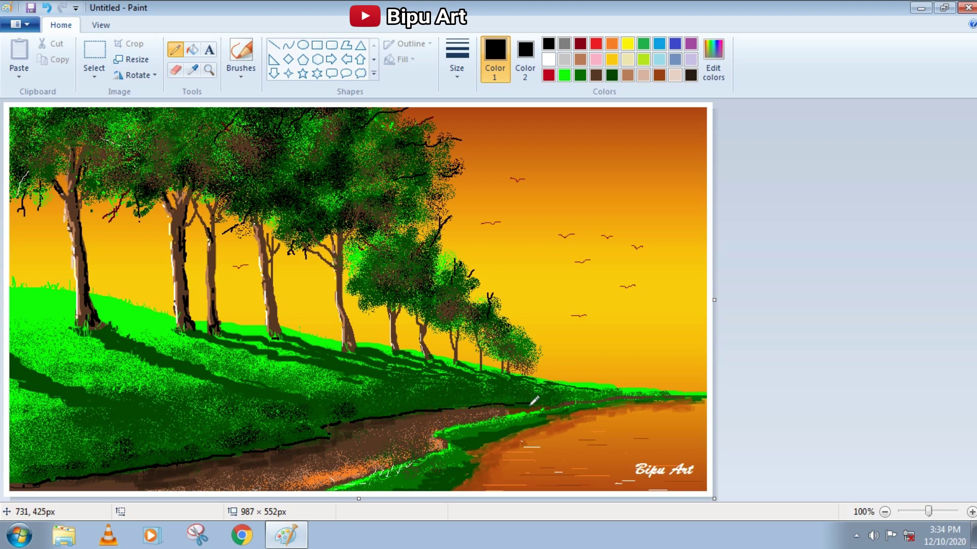